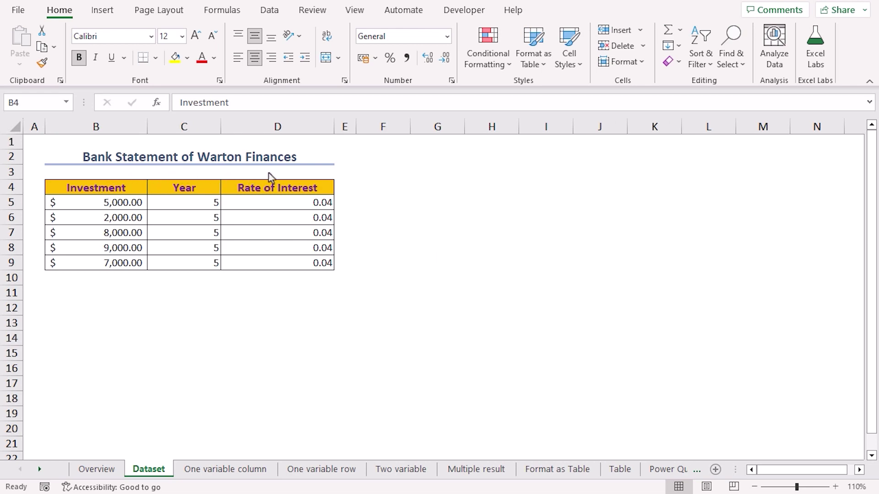
# Step: Examine the Investment, Year and Rate of Interest columns of the bank statement on the Dataset sheet
pyautogui.click(110, 190)
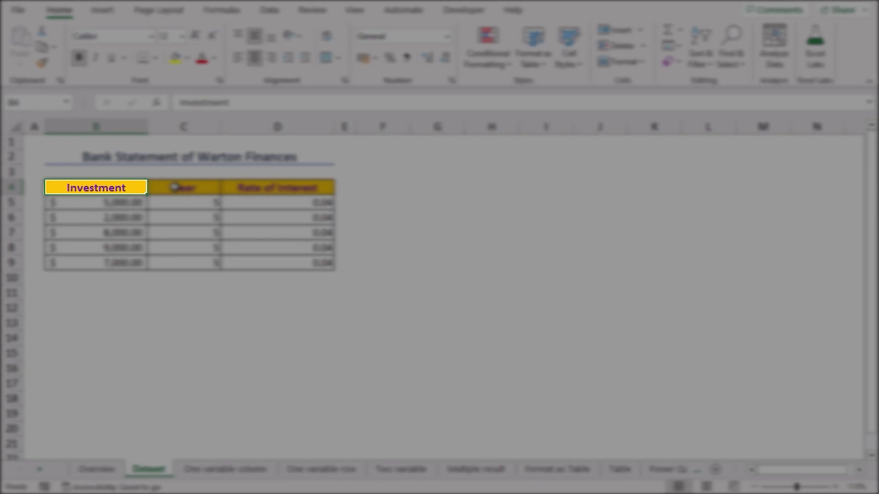
pyautogui.click(176, 187)
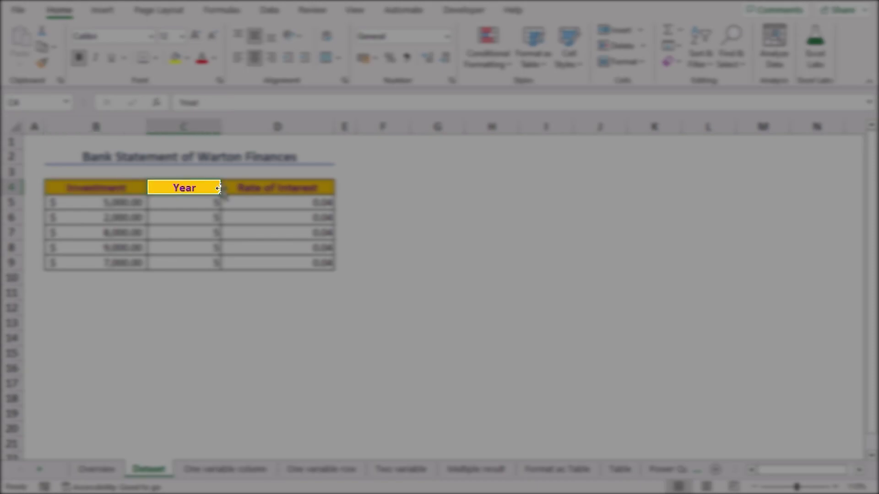
pyautogui.click(270, 190)
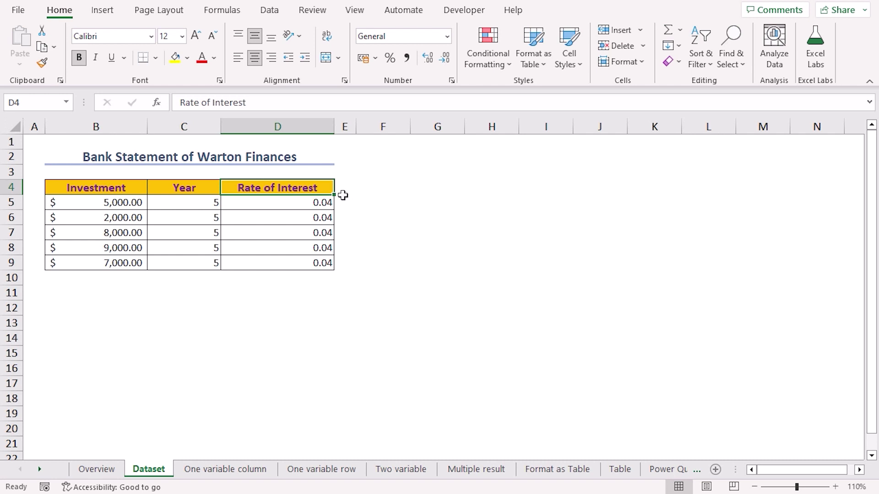
pyautogui.moveTo(110, 204); pyautogui.dragTo(111, 263)
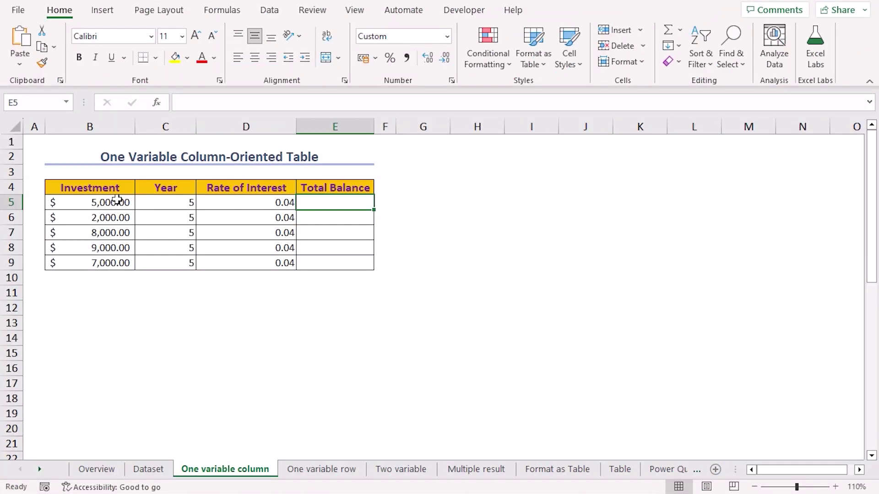
# Step: Examine the Investment, Year, Rate of Interest and Total Balance headers on the One variable column sheet
pyautogui.click(116, 188)
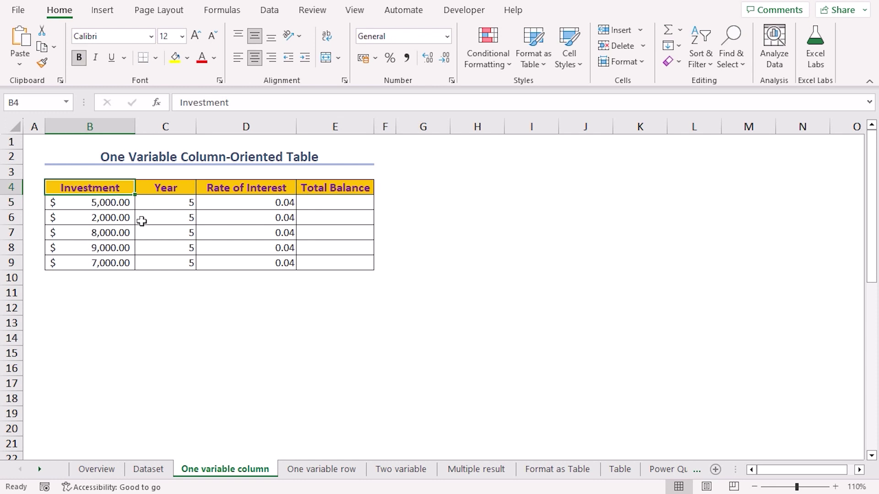
pyautogui.click(158, 192)
pyautogui.click(217, 191)
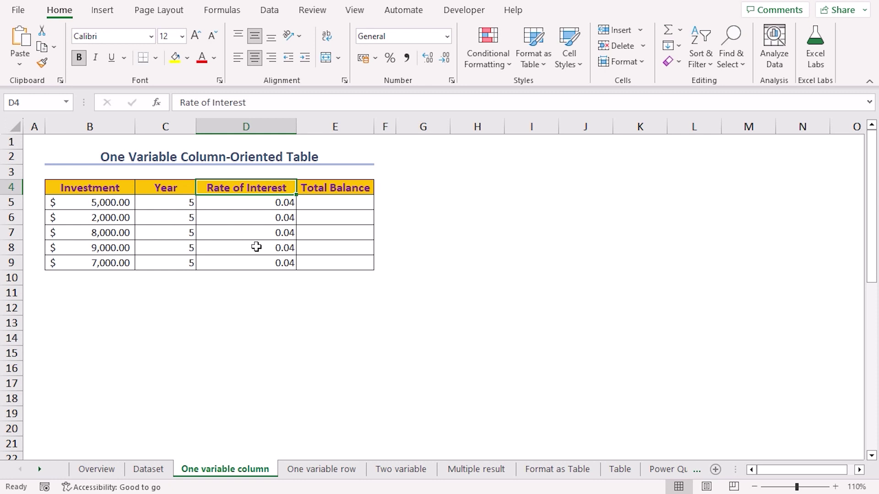
pyautogui.click(329, 190)
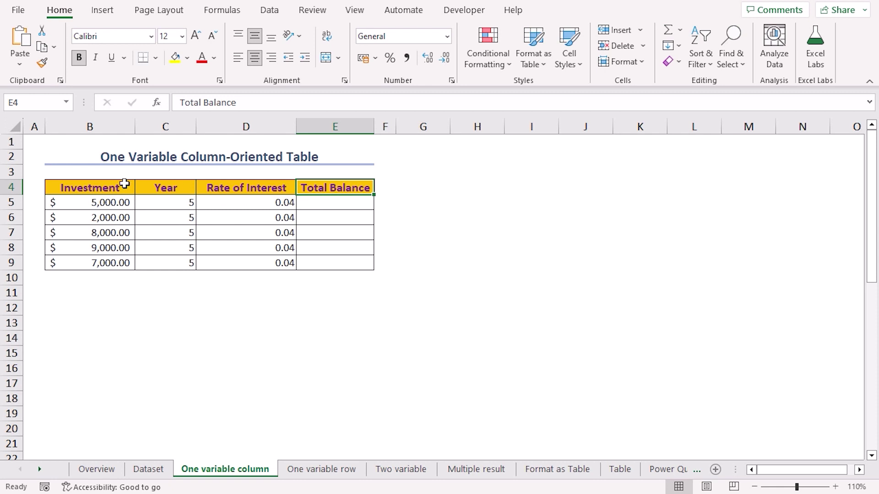
pyautogui.click(96, 188)
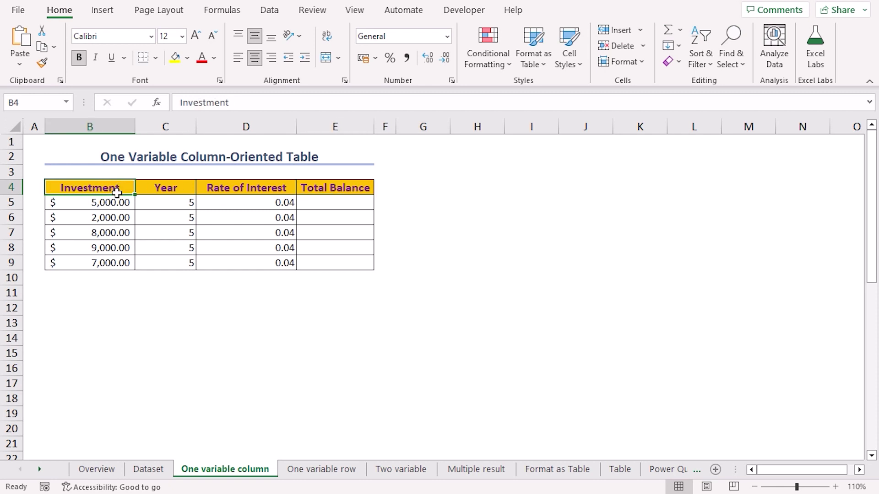
pyautogui.click(158, 190)
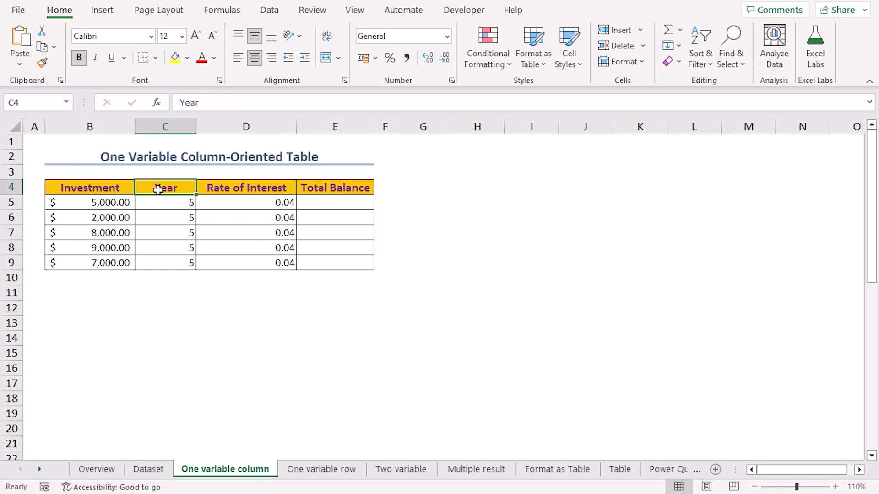
pyautogui.click(244, 196)
pyautogui.click(241, 187)
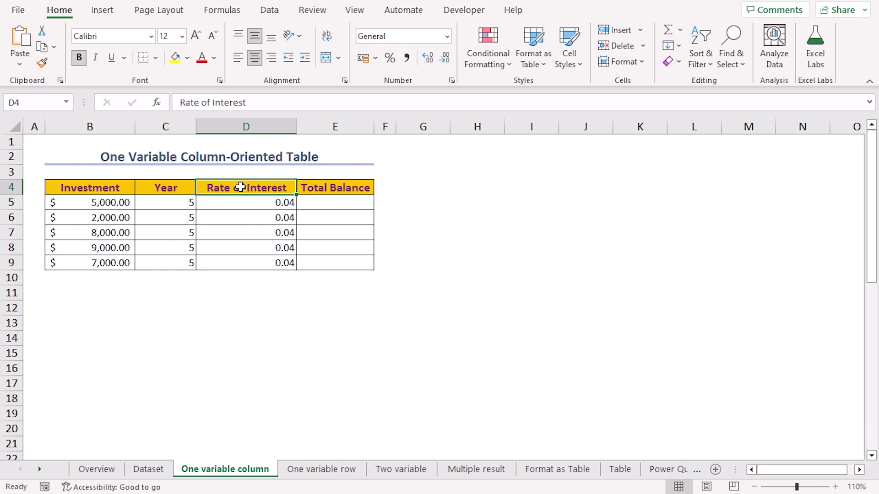
# Step: Enter the formula =B5+B5*C5*D5 in cell E5 to calculate the first Total Balance
pyautogui.click(314, 202)
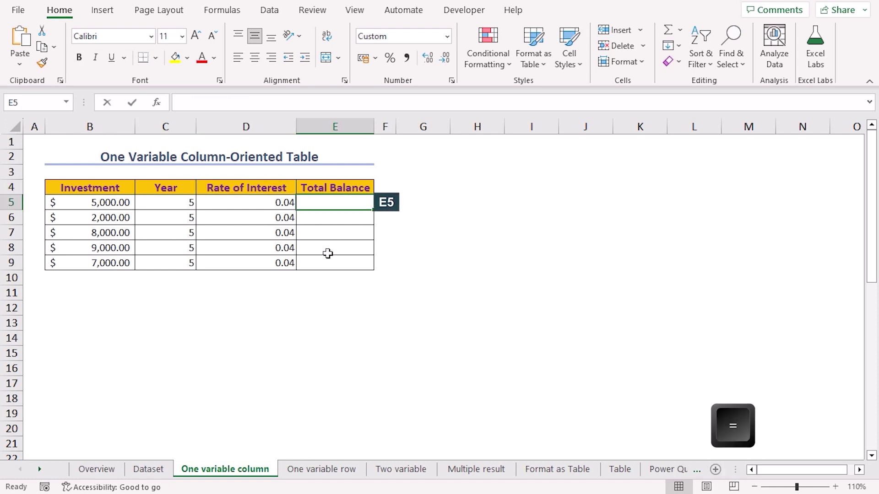
pyautogui.write('=')
pyautogui.click(97, 205)
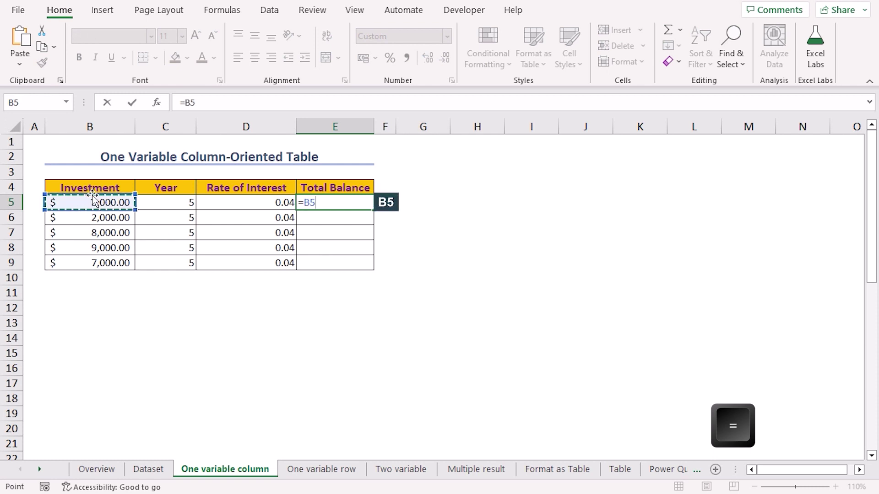
pyautogui.write('+')
pyautogui.click(125, 201)
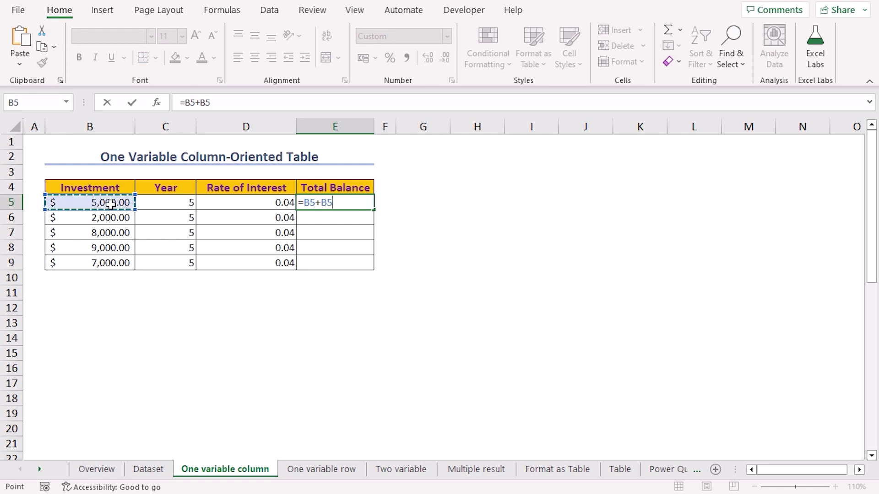
pyautogui.write('*')
pyautogui.click(168, 202)
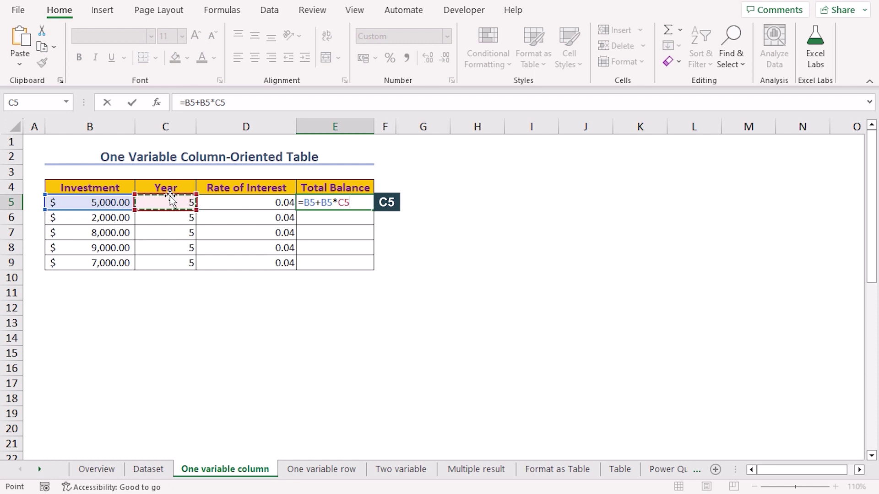
pyautogui.write('*')
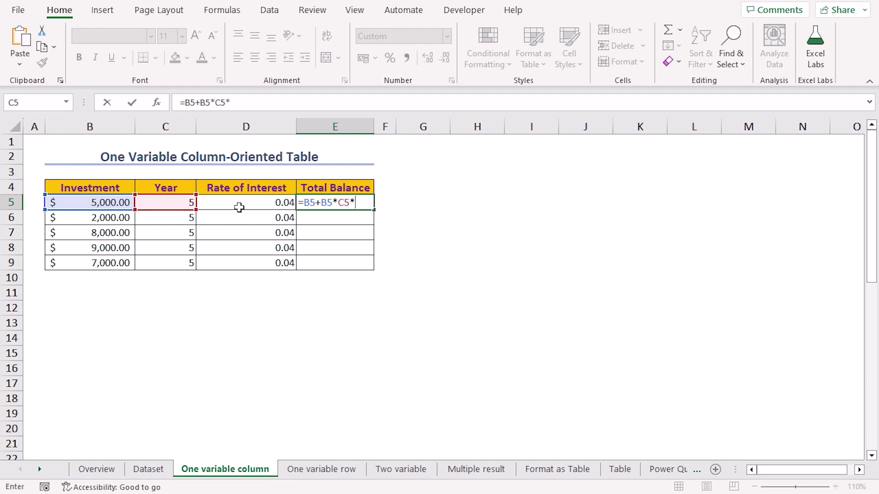
pyautogui.click(261, 203)
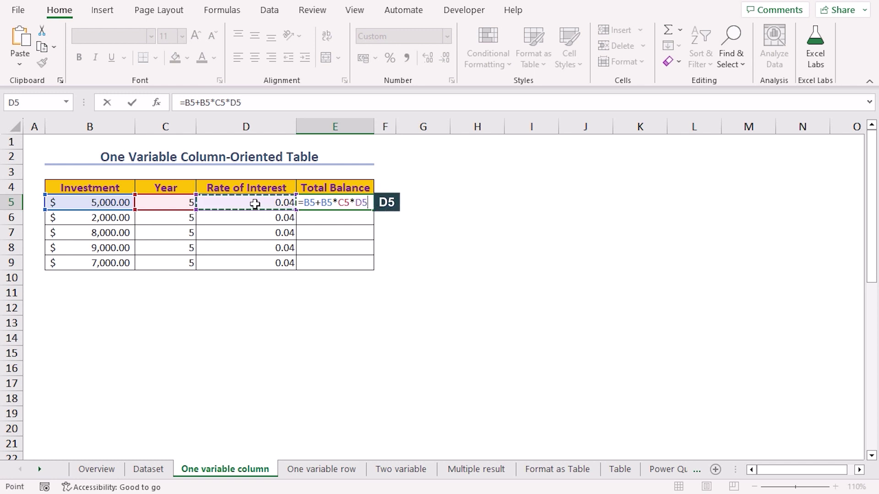
pyautogui.press('Return')
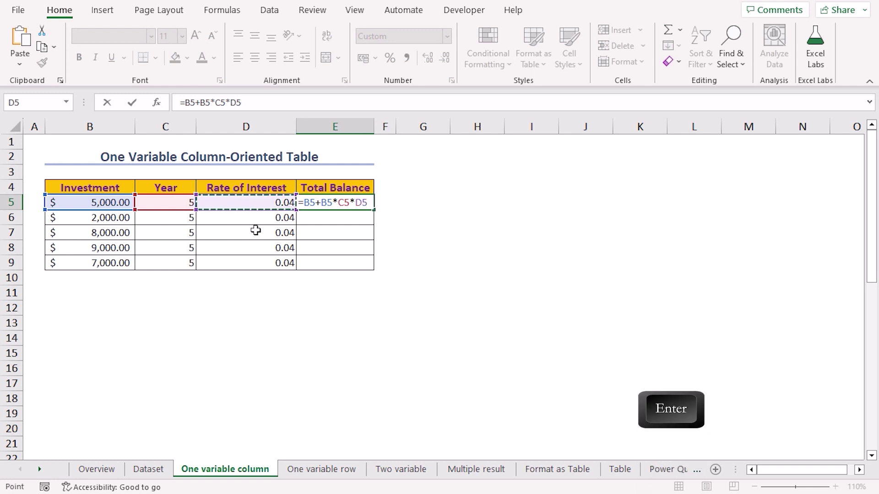
# Step: Create a what-if data table over the range B5:E9 with $B$5 as the column input cell
pyautogui.click(86, 202)
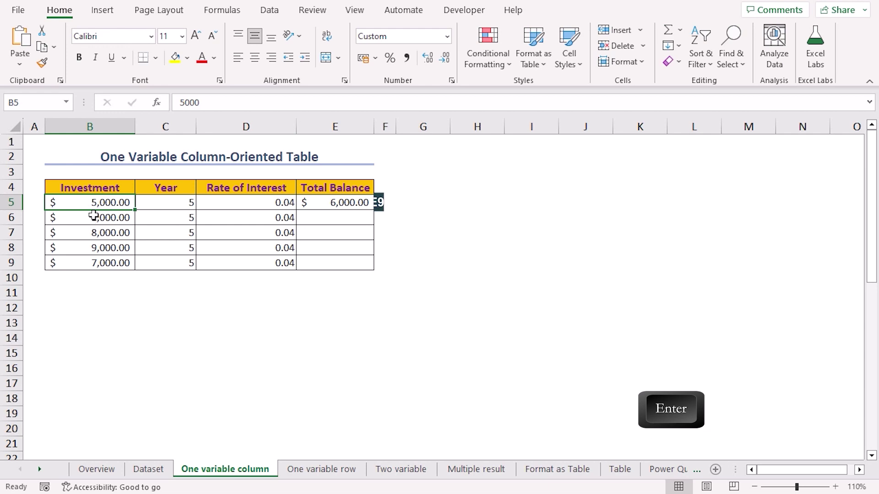
pyautogui.moveTo(332, 272); pyautogui.dragTo(334, 261)
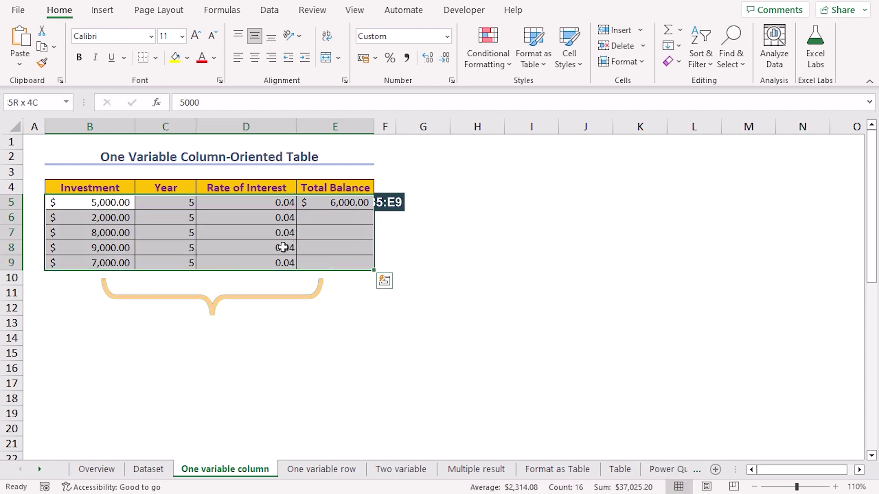
pyautogui.click(271, 11)
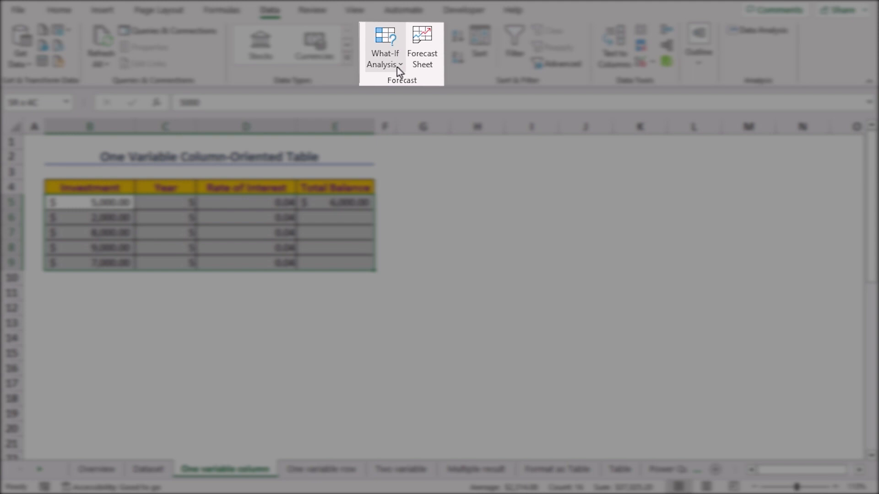
pyautogui.click(397, 66)
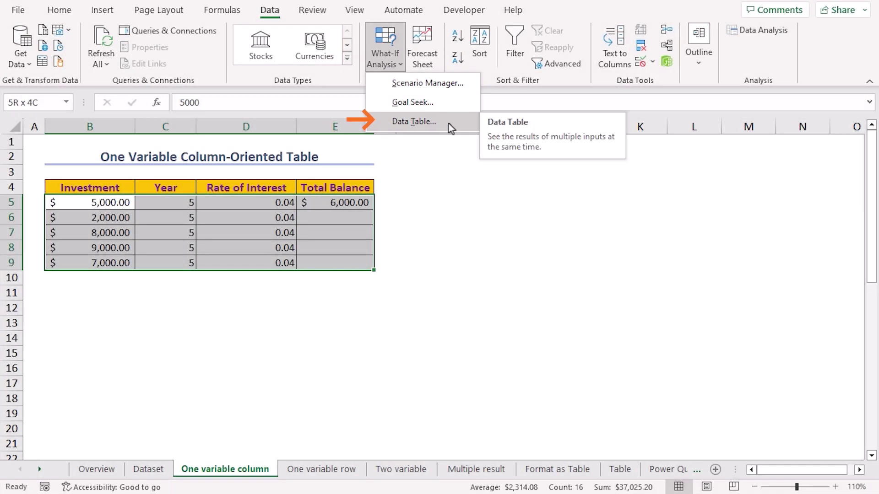
pyautogui.click(449, 123)
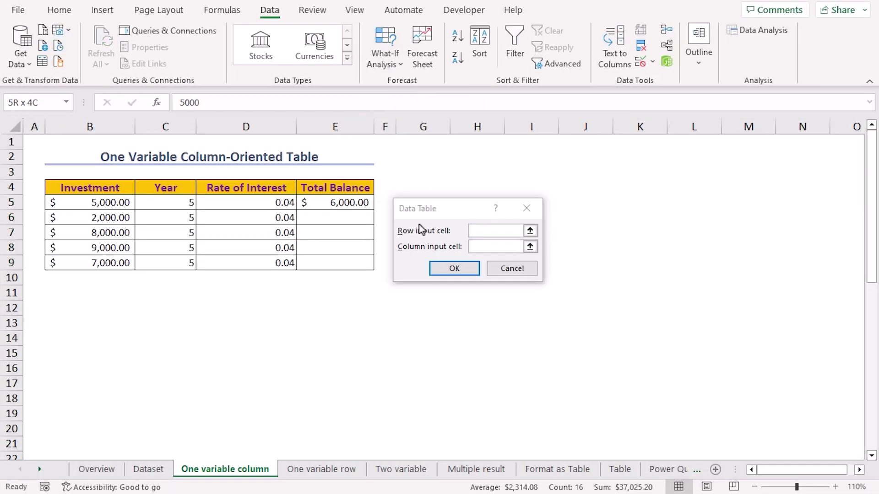
pyautogui.press('Tab')
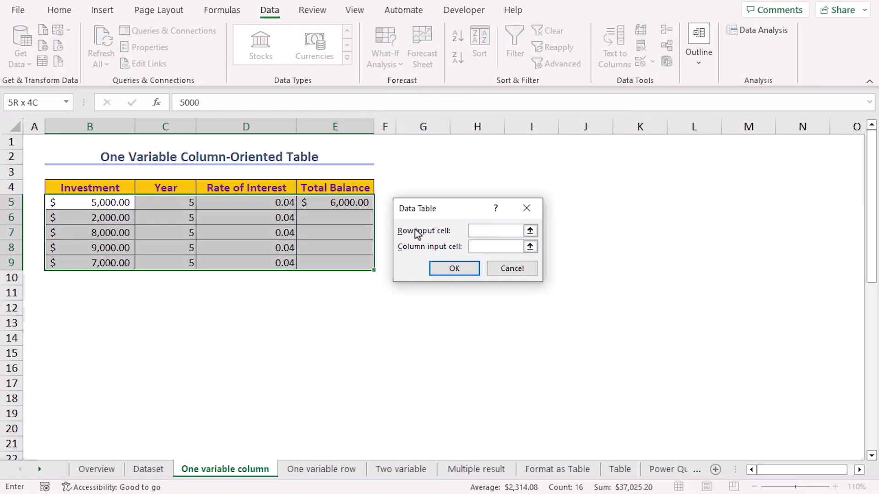
pyautogui.click(481, 246)
pyautogui.click(97, 208)
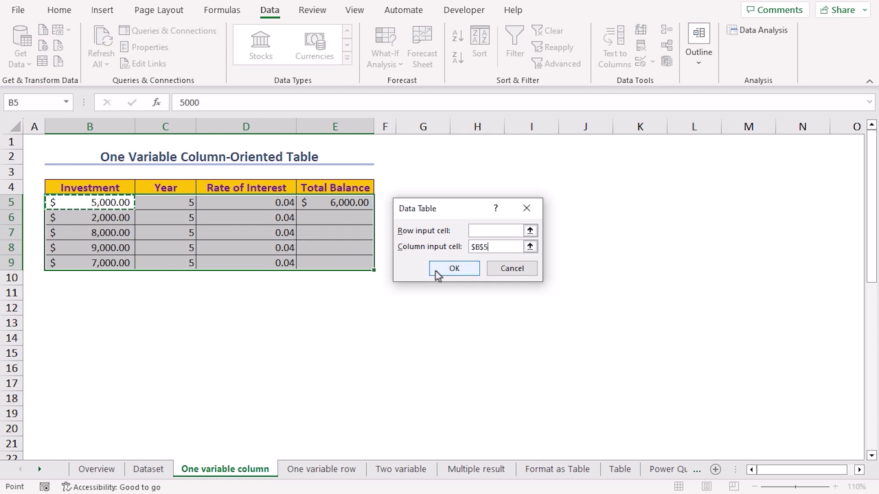
pyautogui.click(460, 271)
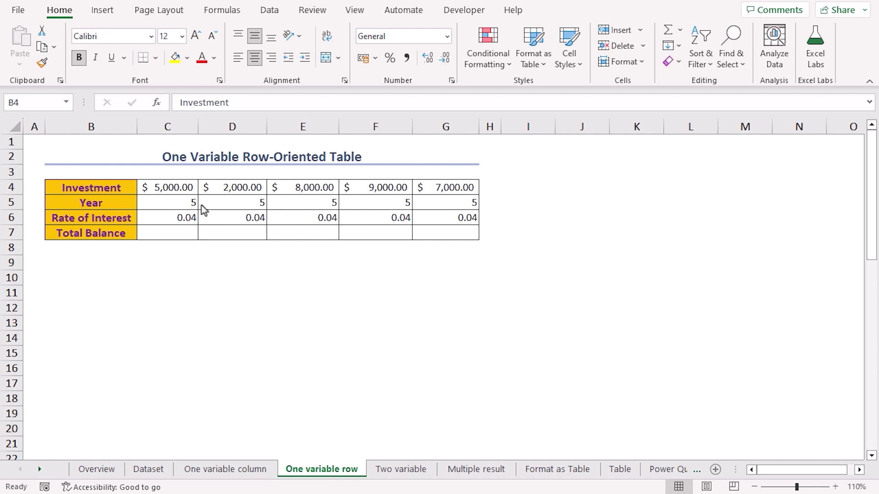
# Step: Enter the formula =C4+C4*C5*C6 in cell C7 of the One variable row sheet to calculate the first Total Balance
pyautogui.click(176, 231)
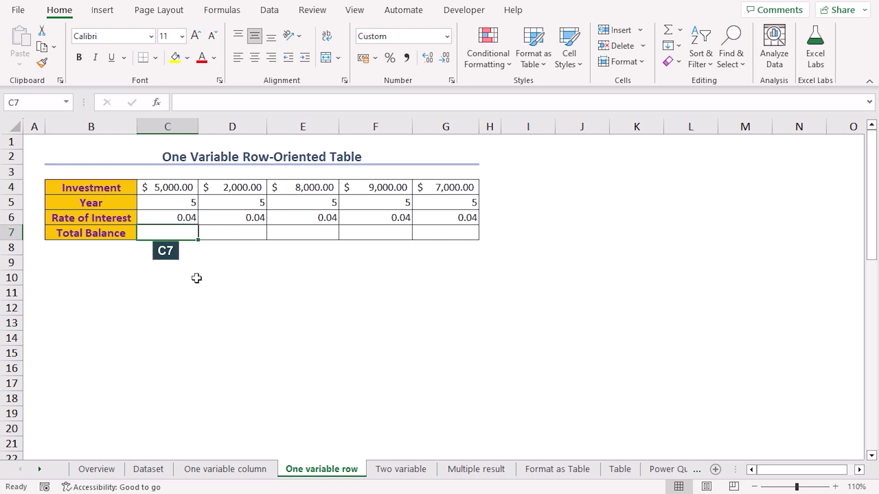
pyautogui.write('=')
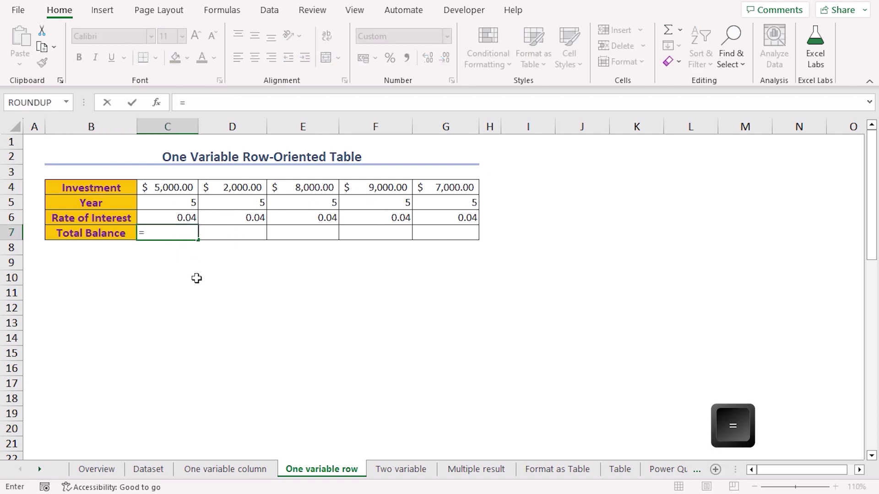
pyautogui.click(161, 190)
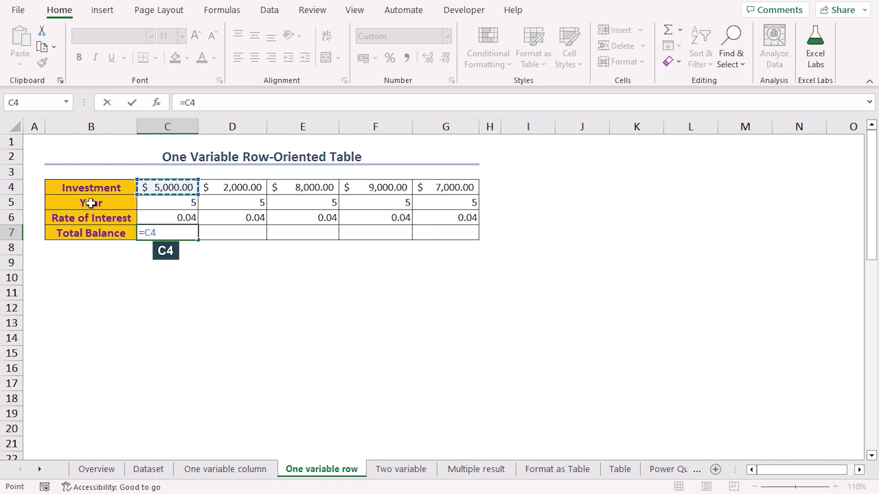
pyautogui.write('+')
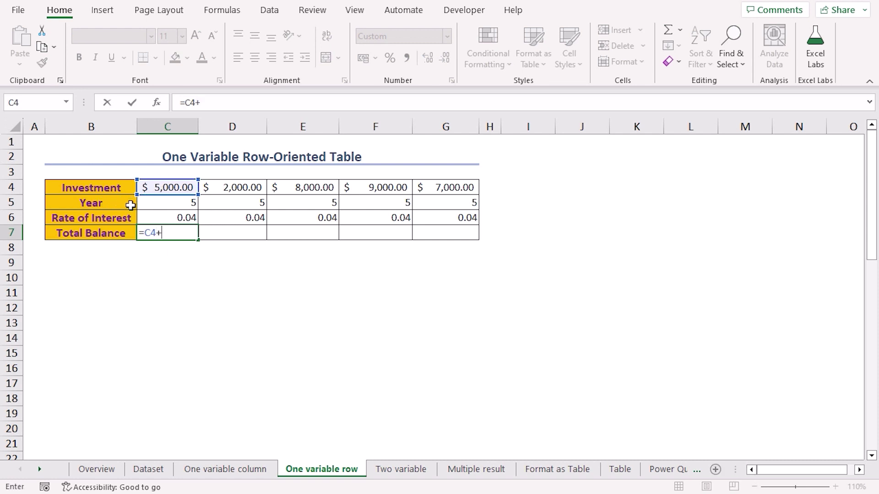
pyautogui.click(161, 186)
pyautogui.write('*')
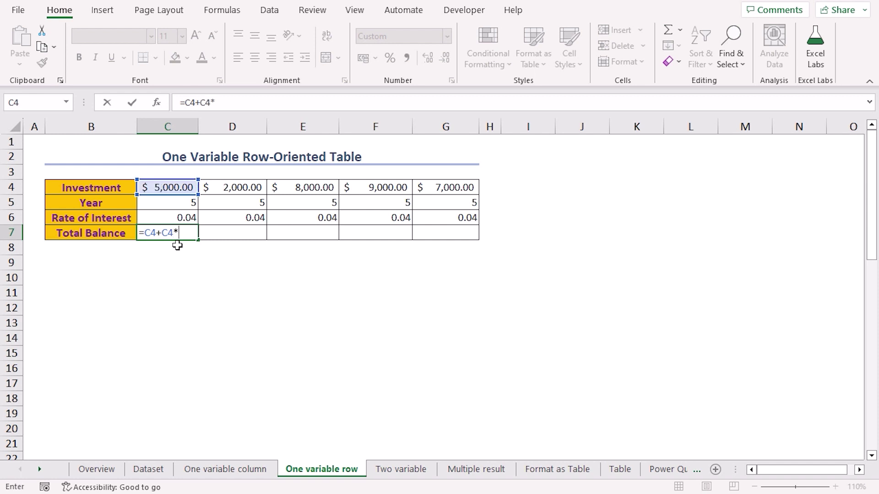
pyautogui.click(183, 205)
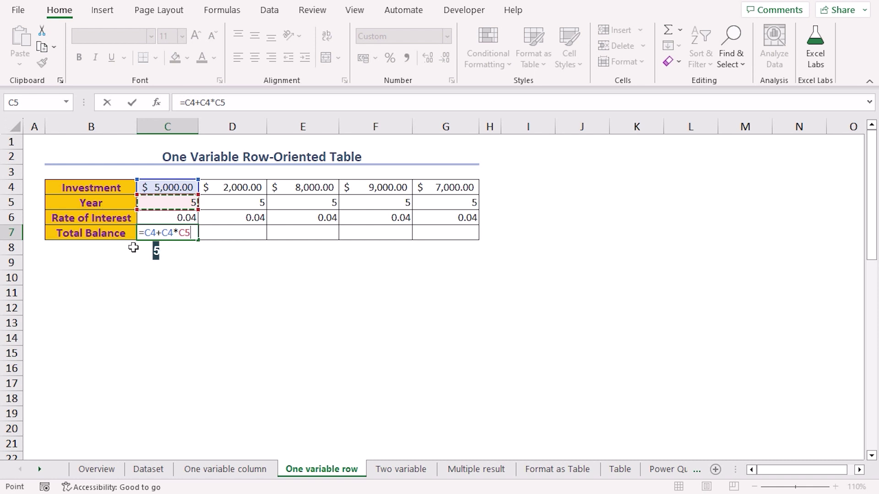
pyautogui.write('*')
pyautogui.click(166, 217)
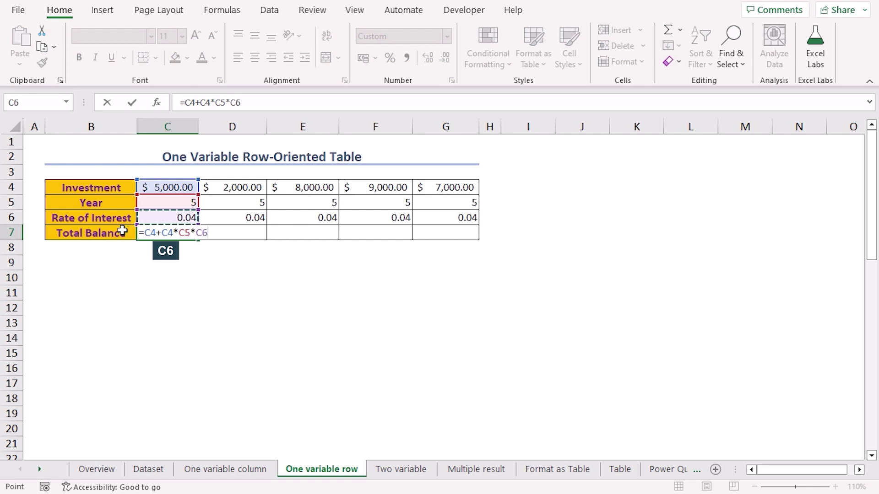
pyautogui.press('Return')
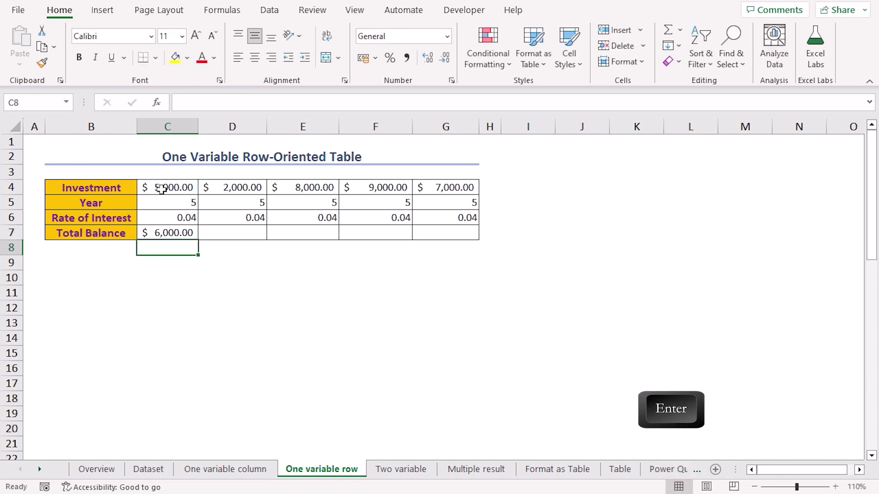
# Step: Create a what-if data table over the range C4:G7 with $C$4 as the row input cell
pyautogui.click(161, 190)
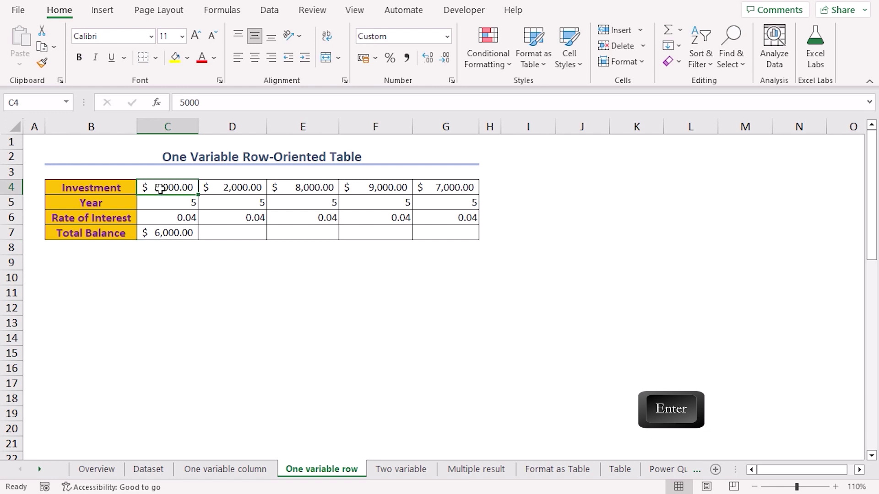
pyautogui.keyDown('shift'); pyautogui.click(431, 228); pyautogui.keyUp('shift')
pyautogui.click(267, 15)
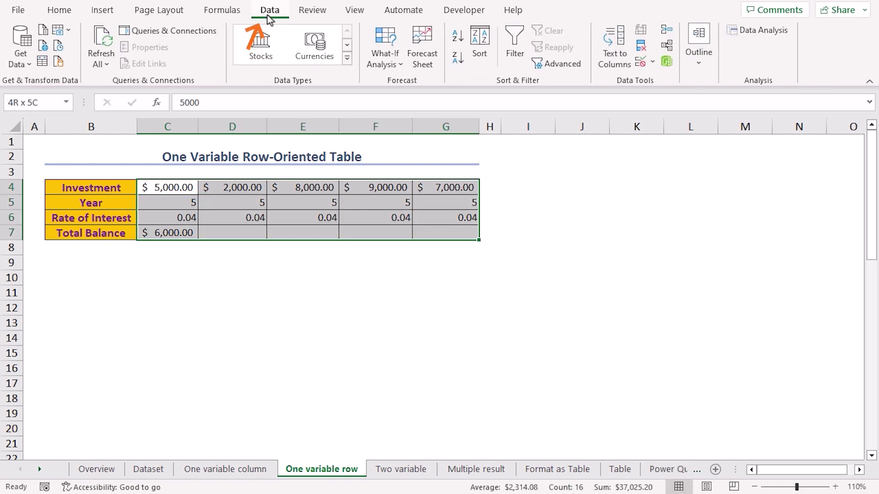
pyautogui.click(400, 68)
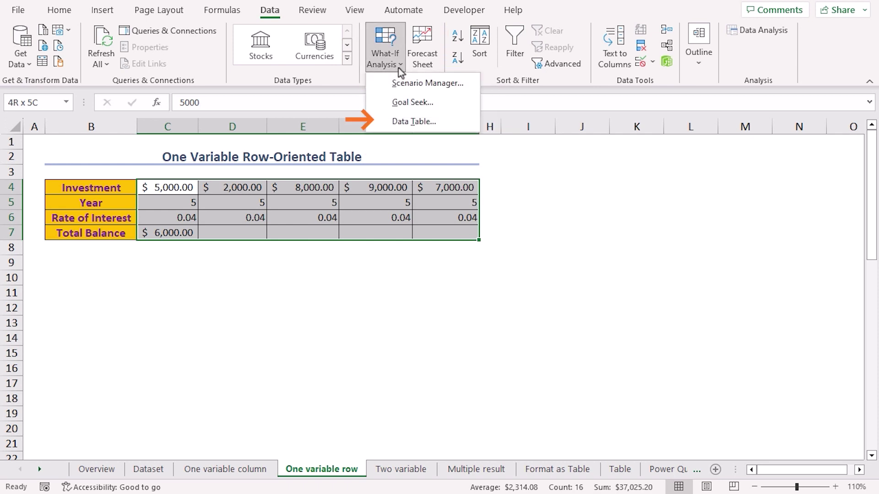
pyautogui.click(414, 122)
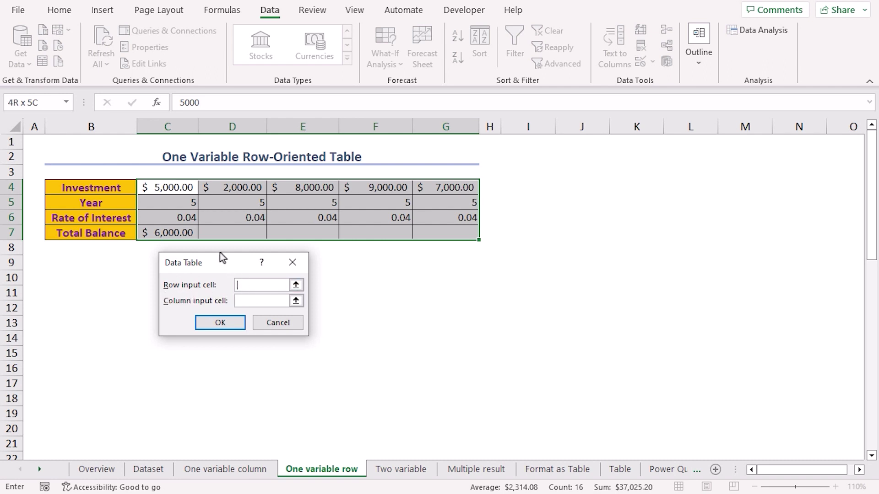
pyautogui.click(169, 188)
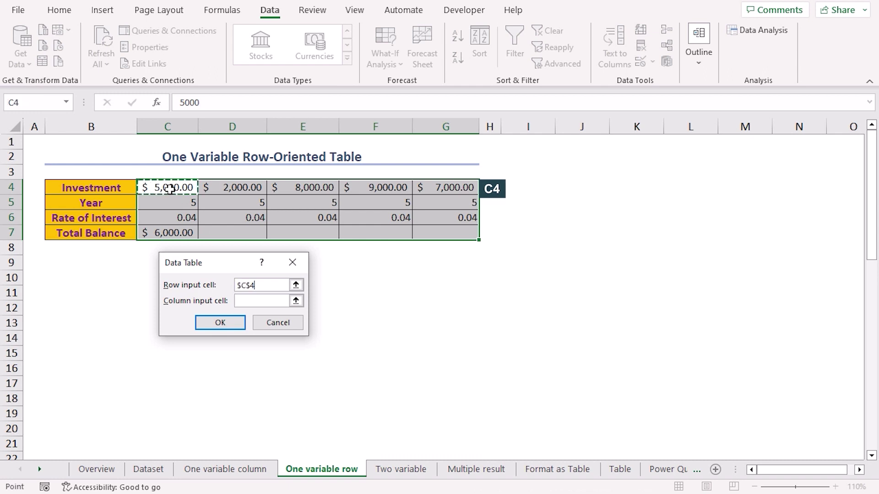
pyautogui.click(219, 322)
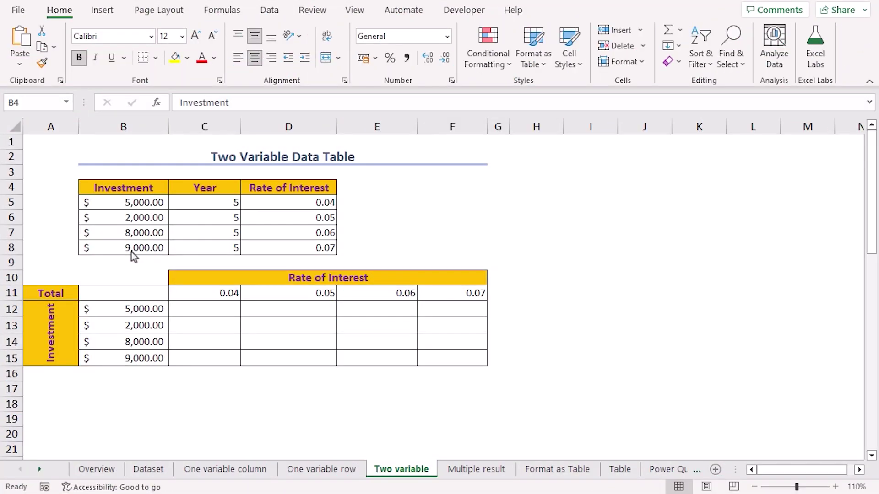
# Step: Examine the Investment and Rate of Interest columns and the Total label on the Two variable sheet
pyautogui.moveTo(134, 195); pyautogui.dragTo(127, 245)
pyautogui.click(268, 195)
pyautogui.keyDown('shift'); pyautogui.click(289, 246); pyautogui.keyUp('shift')
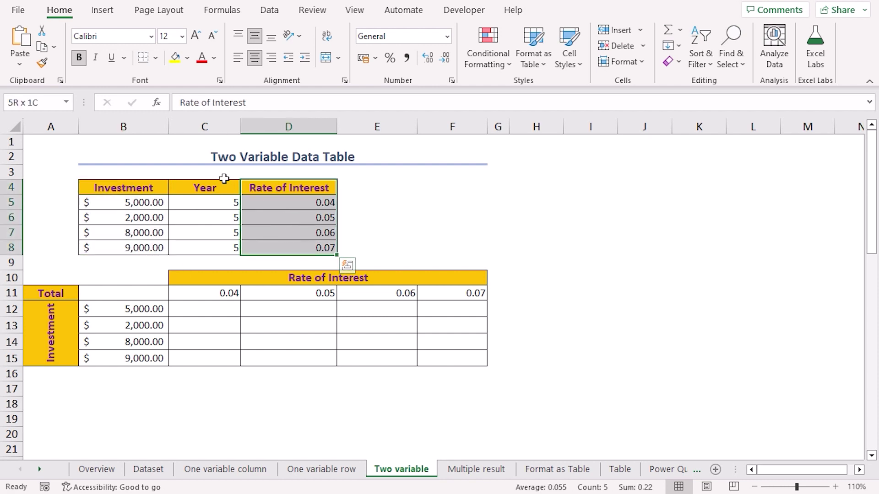
pyautogui.click(67, 296)
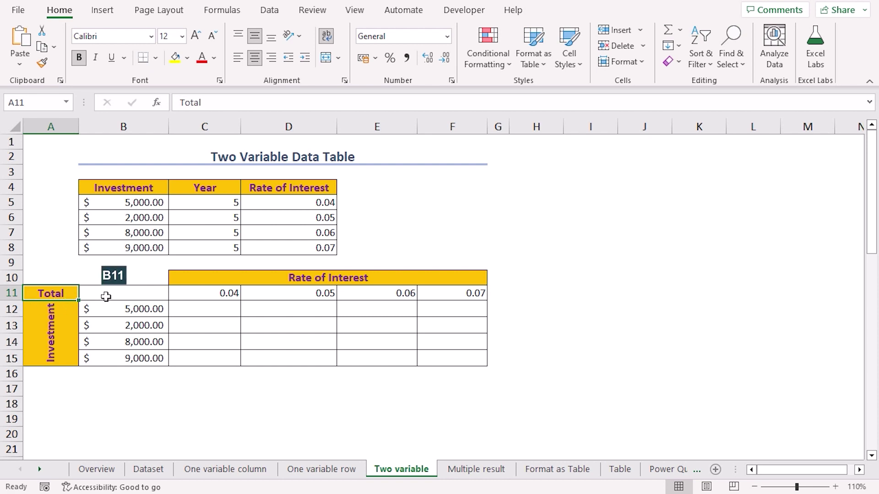
# Step: Enter the formula =B5+B5*C5*D5 in cell B11 of the Two variable sheet to calculate the Total
pyautogui.click(96, 295)
pyautogui.click(180, 103)
pyautogui.hotkey('ctrl', 'v')
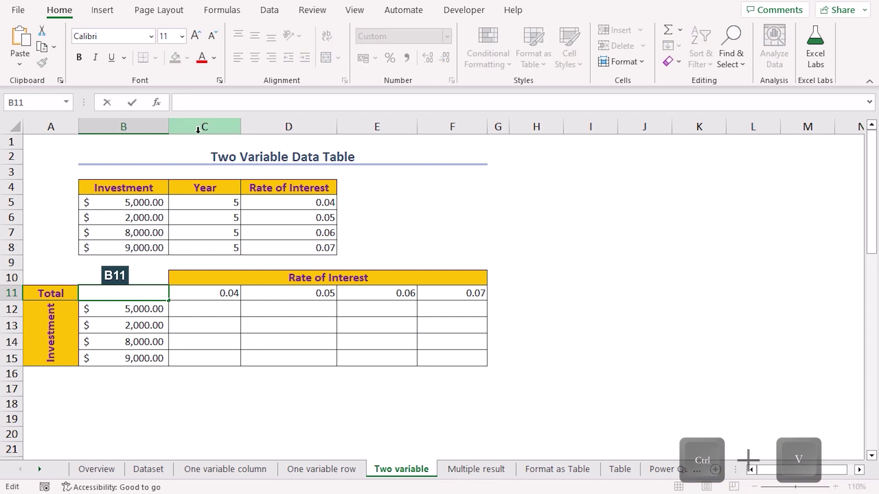
pyautogui.hotkey('ctrl', 'v')
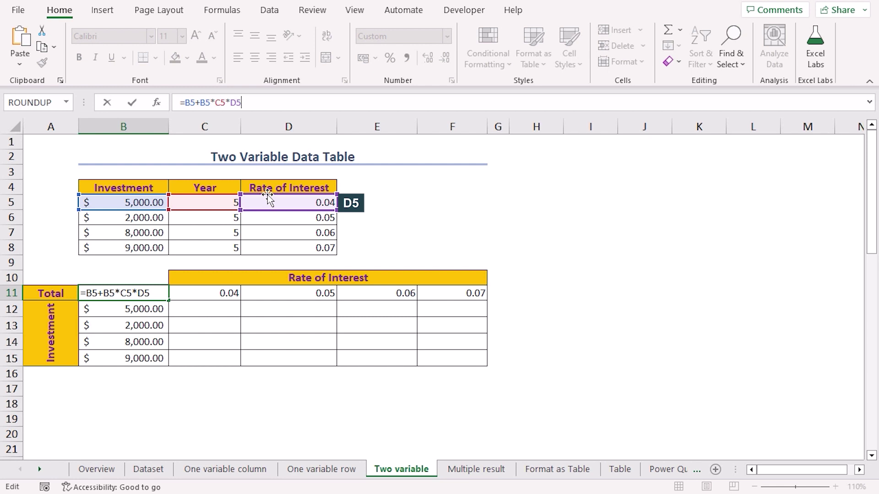
pyautogui.press('Return')
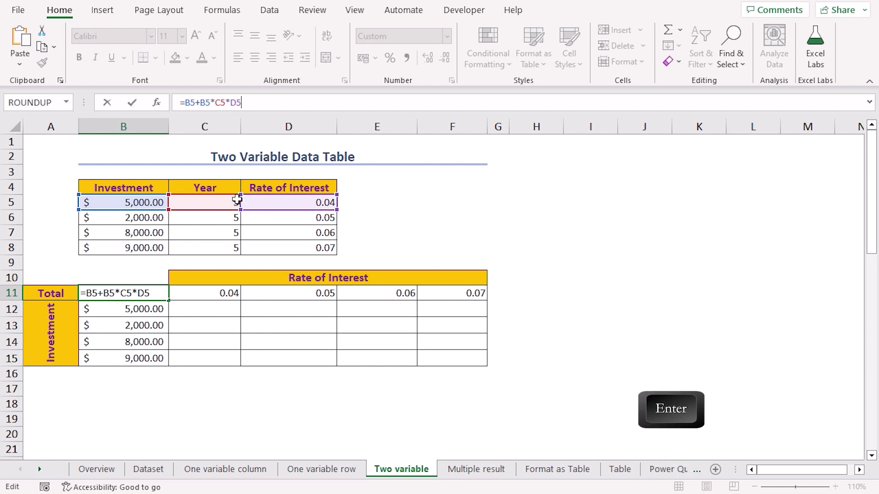
# Step: Create a two-variable what-if data table over B11:F15 with $D$5 as the row input cell and $B$5 as the column input cell
pyautogui.click(129, 293)
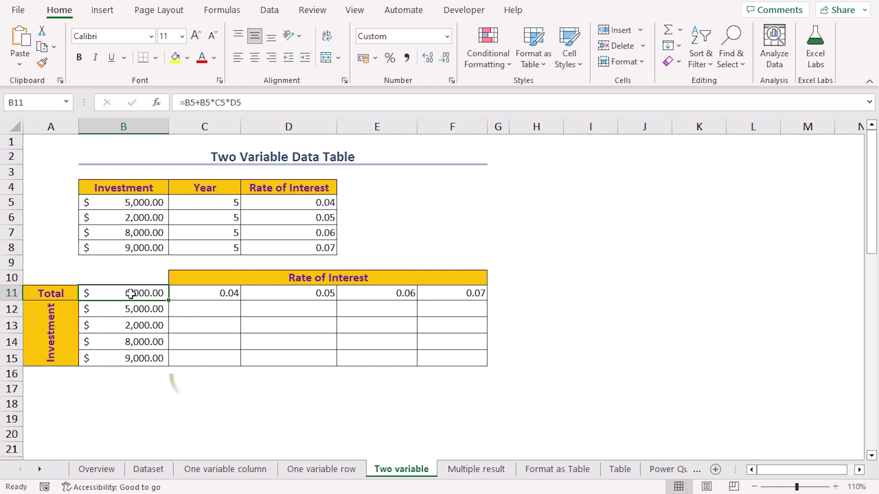
pyautogui.keyDown('shift'); pyautogui.click(441, 355); pyautogui.keyUp('shift')
pyautogui.click(269, 10)
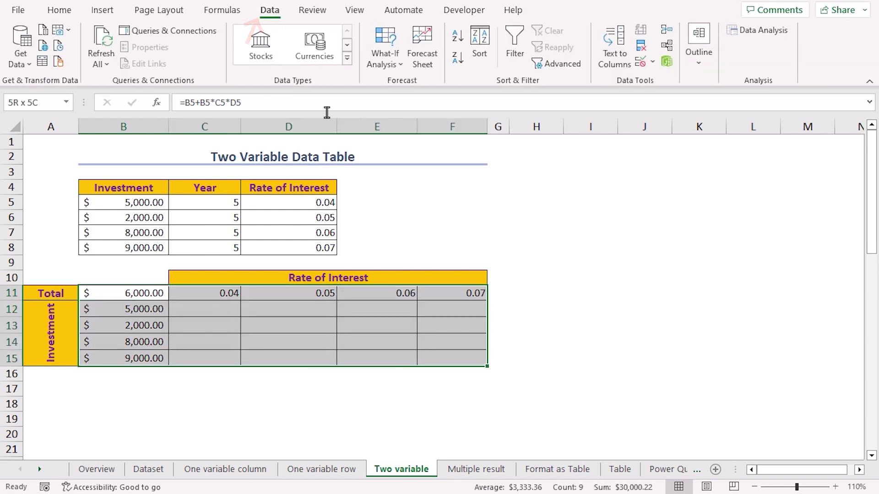
pyautogui.click(399, 66)
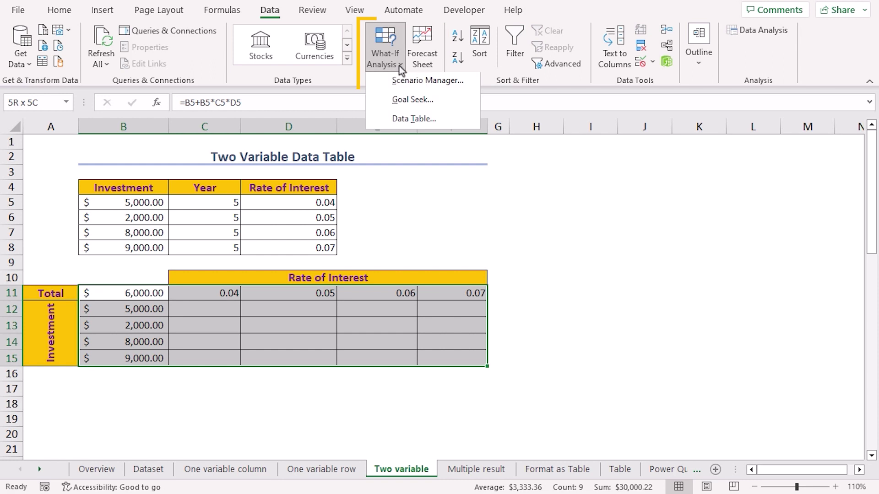
pyautogui.click(443, 123)
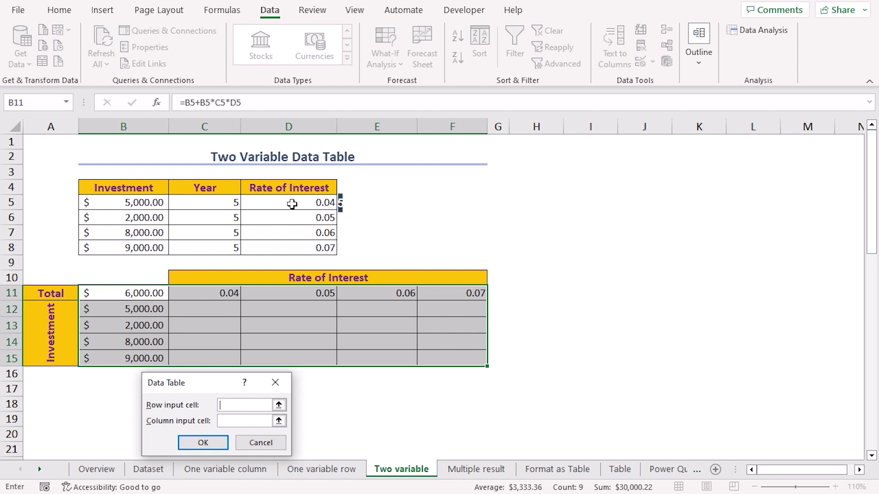
pyautogui.click(262, 201)
pyautogui.click(232, 421)
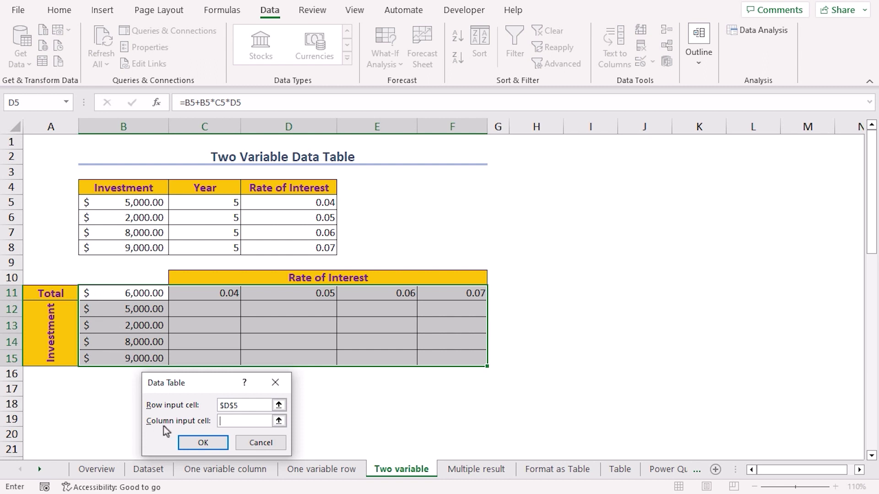
pyautogui.click(137, 206)
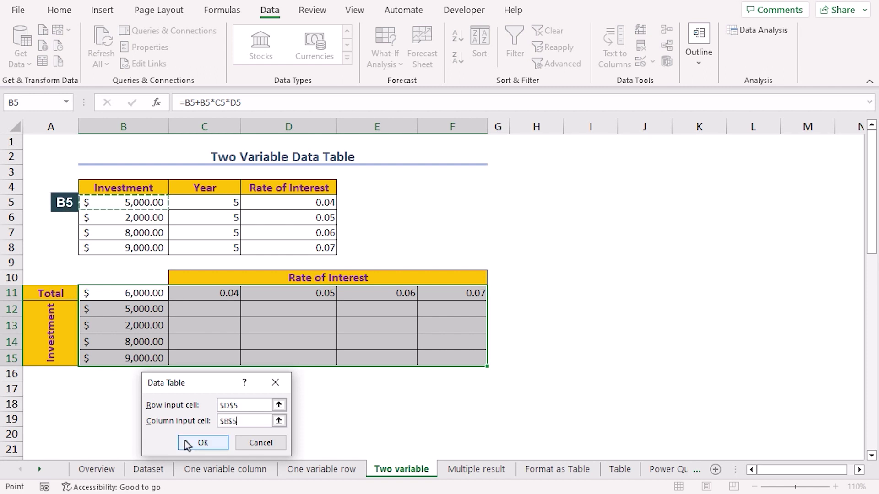
pyautogui.click(197, 442)
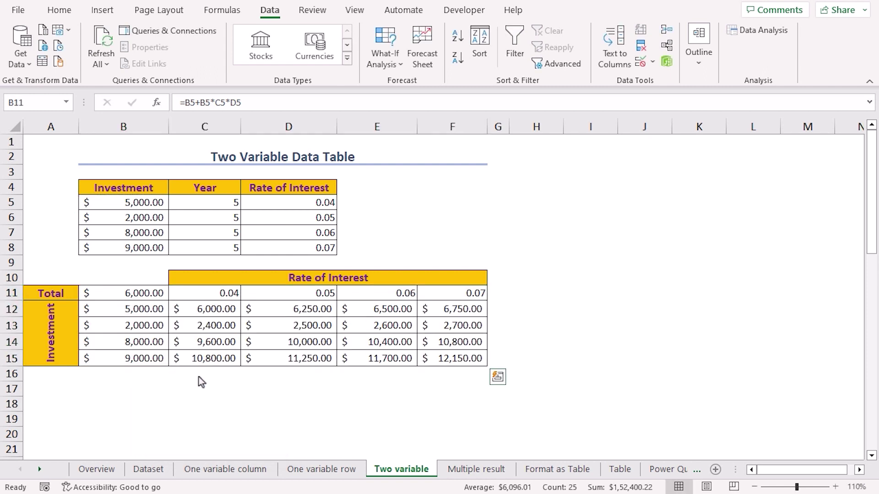
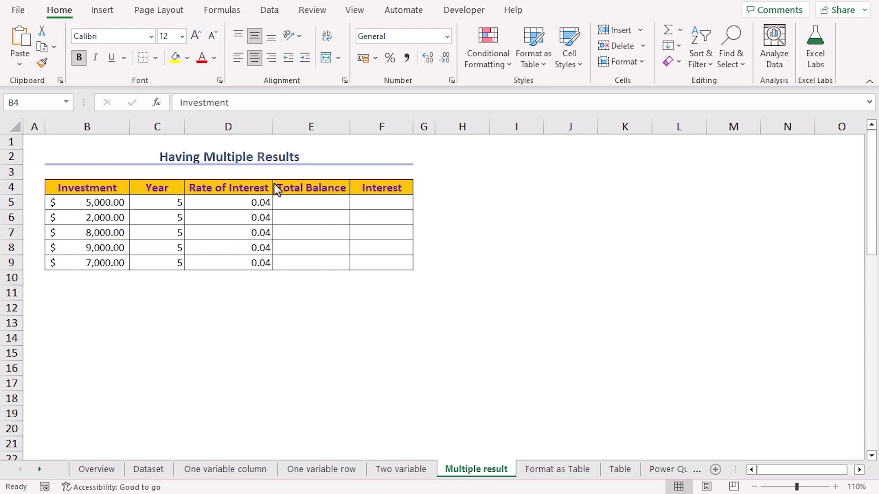
# Step: Examine the Total Balance and Interest headers and the Investment column on the Multiple result sheet
pyautogui.click(293, 186)
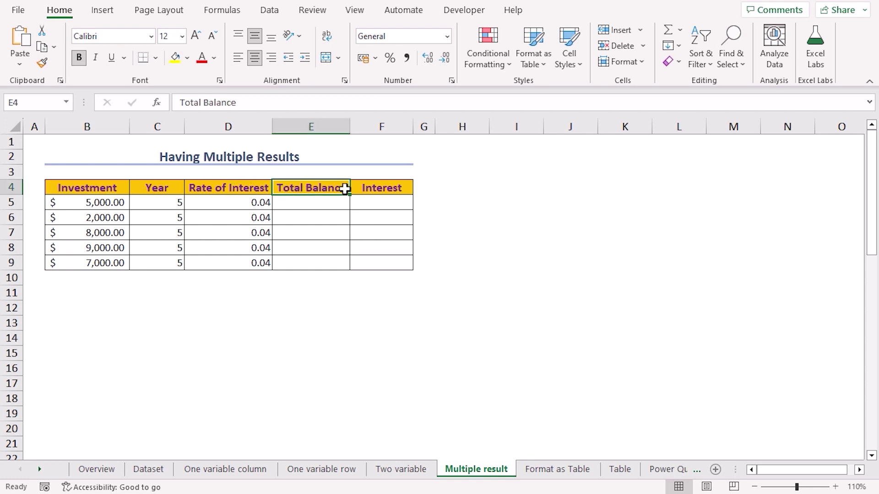
pyautogui.click(369, 189)
pyautogui.moveTo(96, 188); pyautogui.dragTo(87, 262)
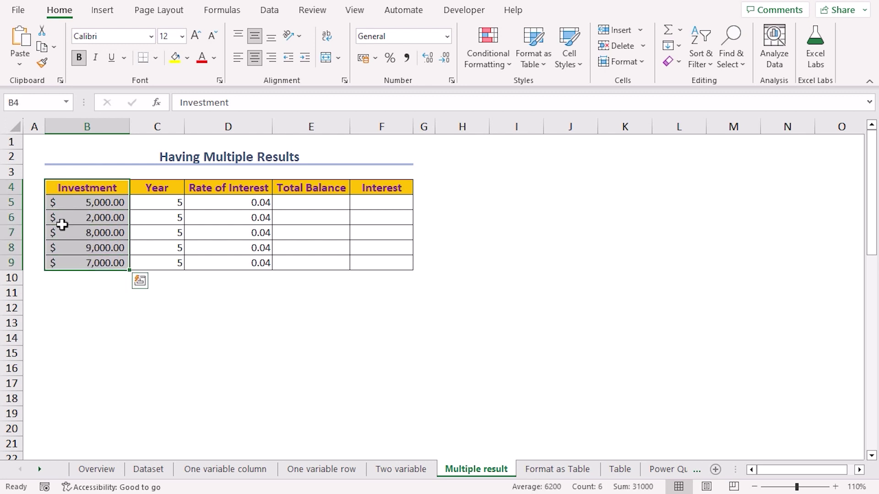
pyautogui.click(284, 191)
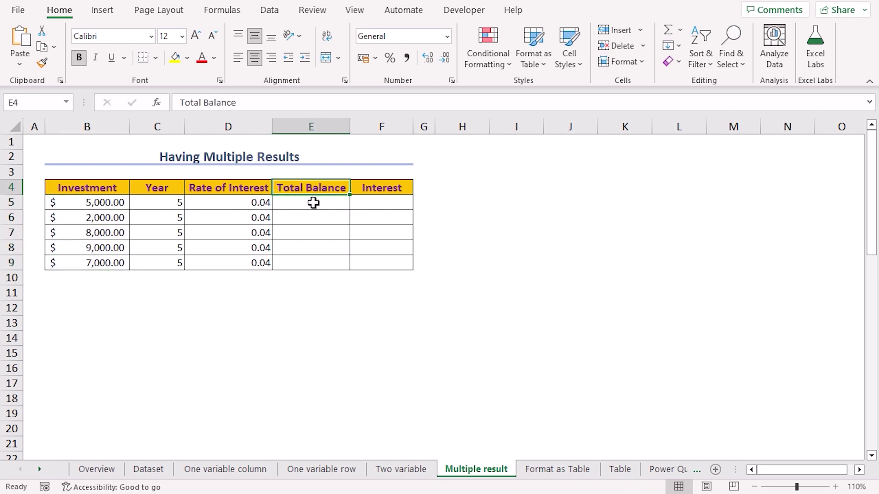
# Step: Enter the formula =B5+B5*C5*D5 in cell E5 of the Multiple result sheet to calculate the first Total Balance
pyautogui.click(315, 202)
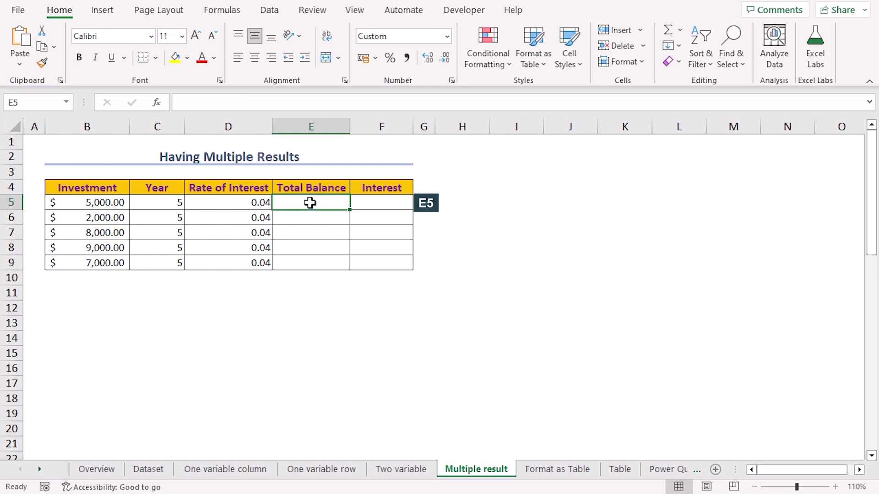
pyautogui.click(180, 102)
pyautogui.write('=B5+B5*C5*D5')
pyautogui.press('Return')
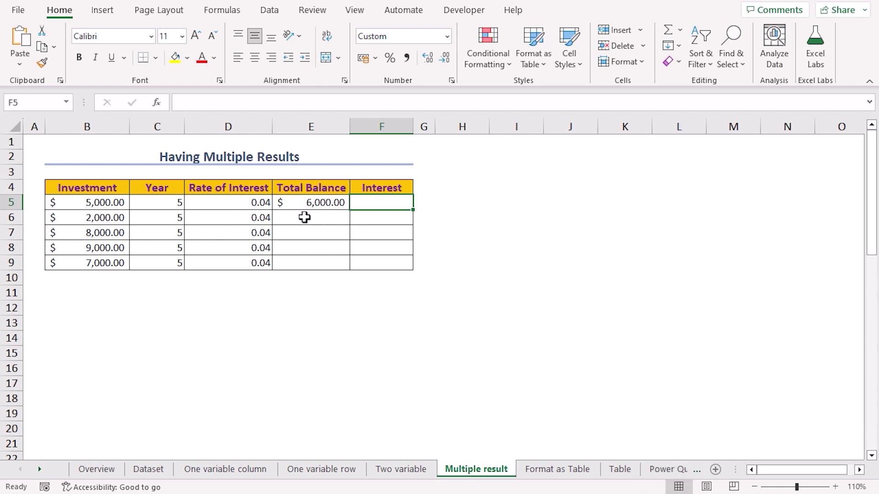
# Step: Enter the formula =E5-B5 in cell F5 to calculate the first Interest amount
pyautogui.write('=')
pyautogui.click(301, 205)
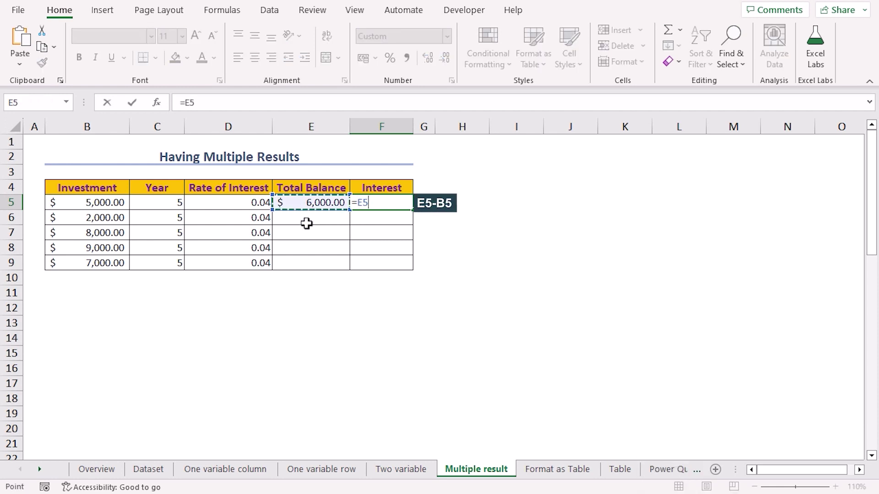
pyautogui.write('-')
pyautogui.click(107, 200)
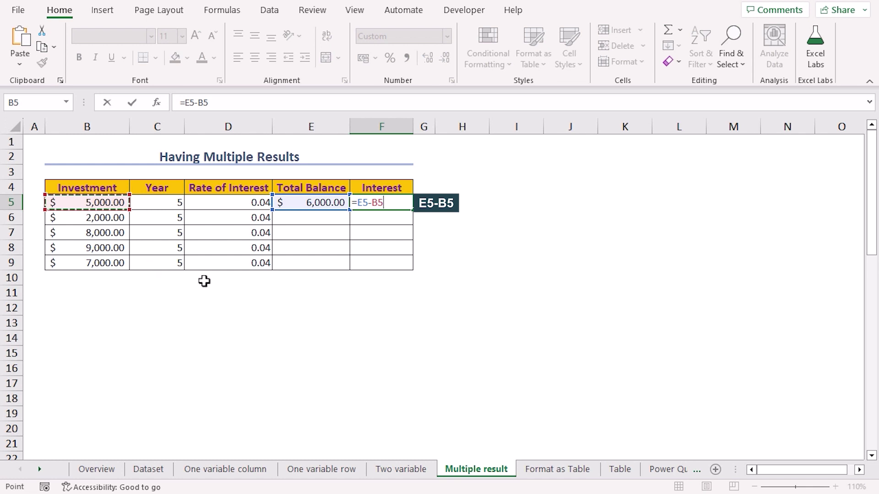
pyautogui.press('Return')
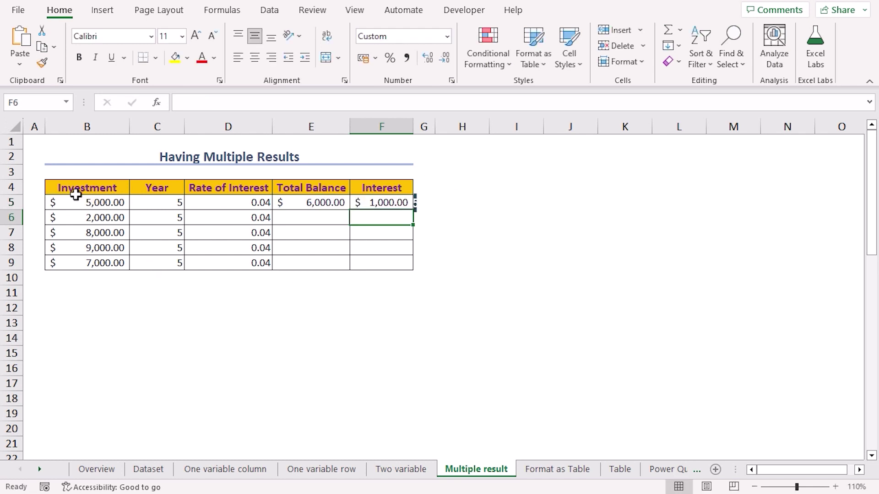
# Step: Create a what-if data table over the range B5:F9 with $B$5 as the column input cell
pyautogui.click(74, 200)
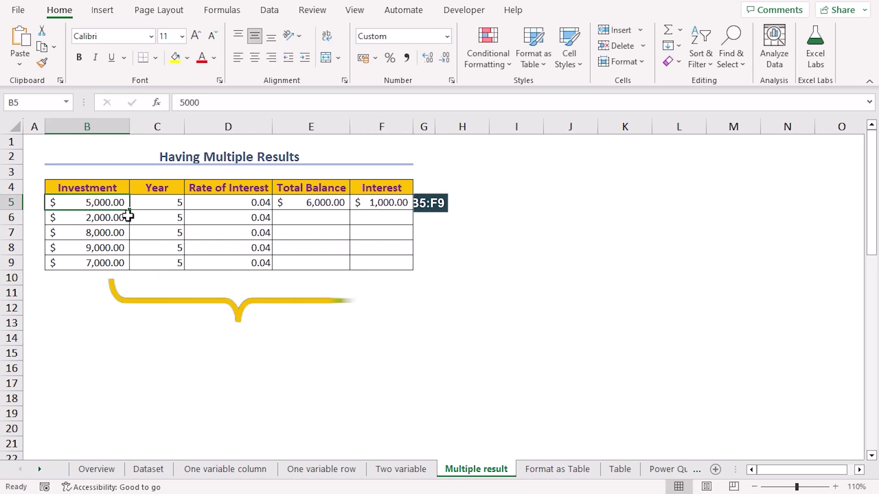
pyautogui.keyDown('shift'); pyautogui.click(380, 262); pyautogui.keyUp('shift')
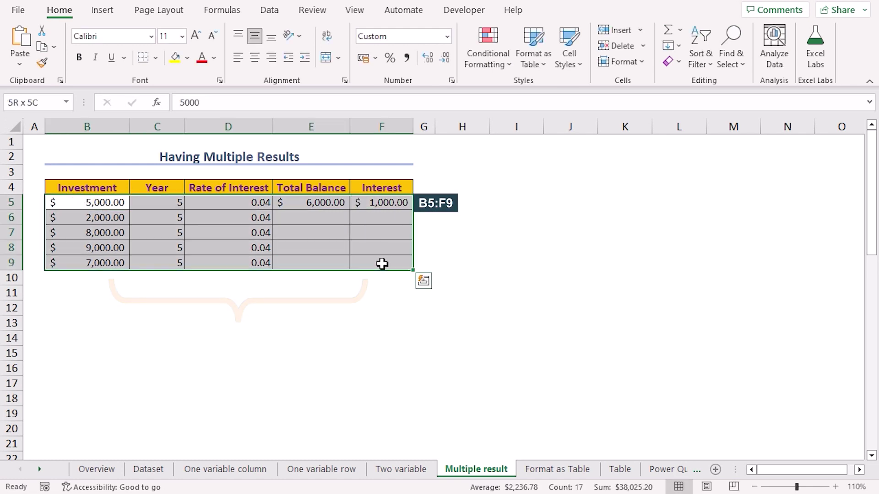
pyautogui.click(269, 11)
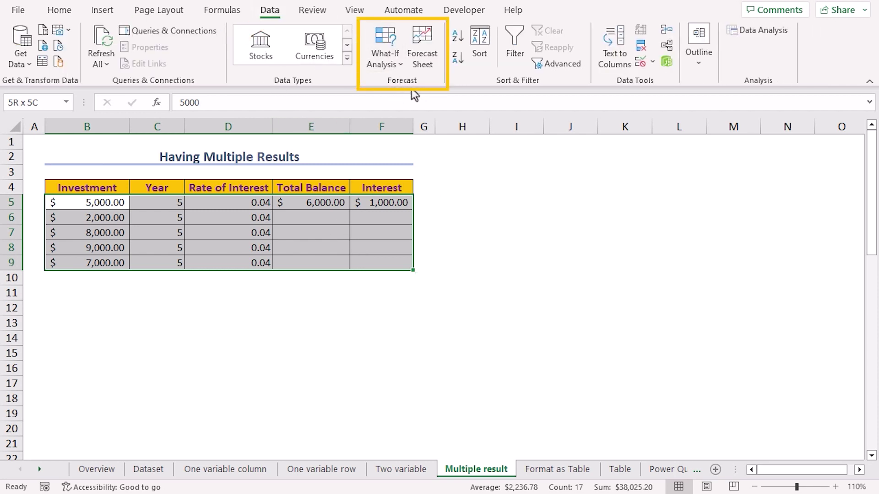
pyautogui.click(394, 65)
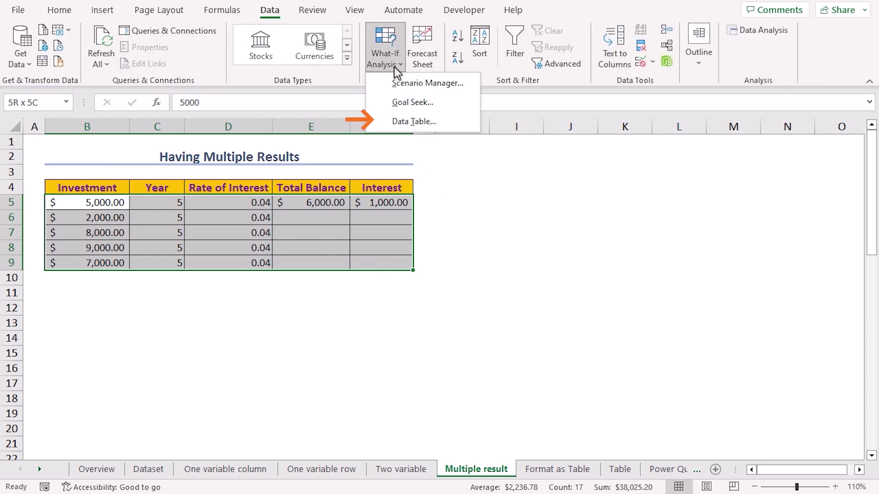
pyautogui.click(445, 122)
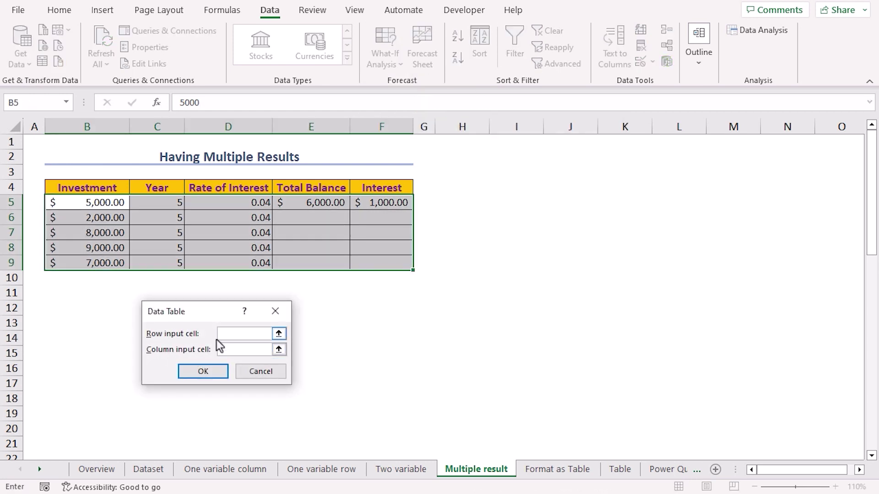
pyautogui.click(94, 202)
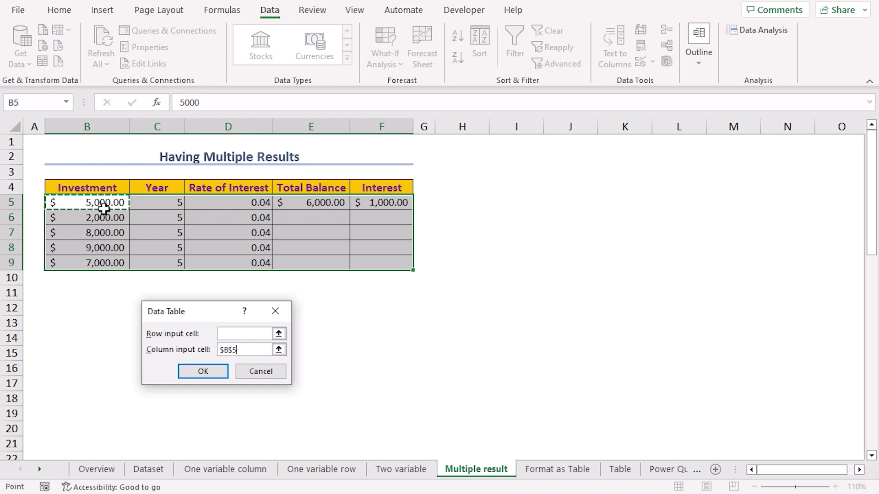
pyautogui.click(202, 372)
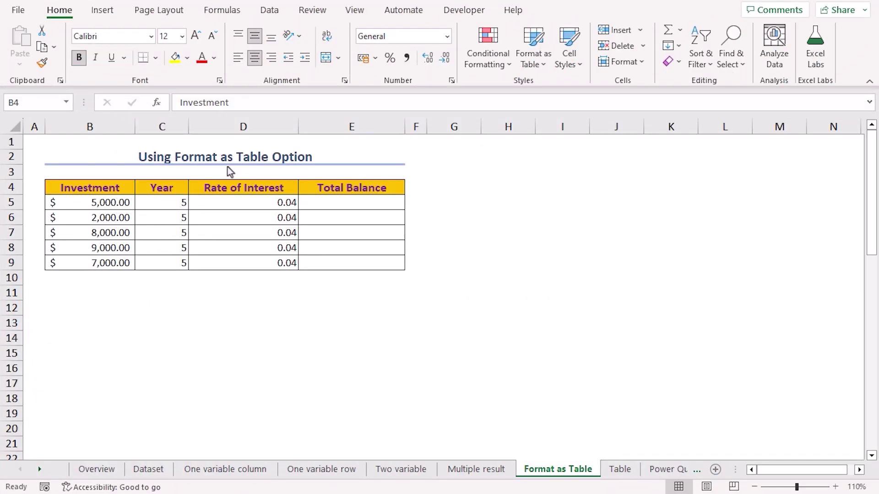
# Step: Format the range $B$4:$E$9 on the Format as Table sheet as a table with headers, using a blue light style
pyautogui.click(89, 189)
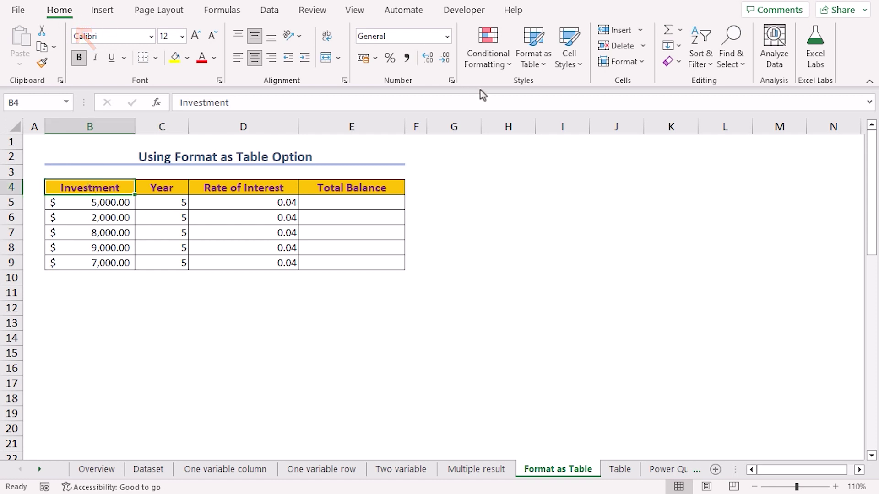
pyautogui.click(541, 67)
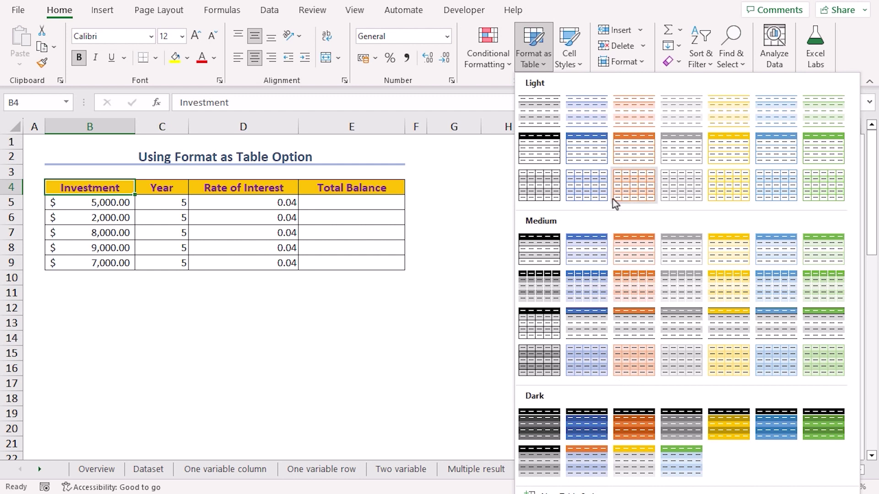
pyautogui.click(583, 159)
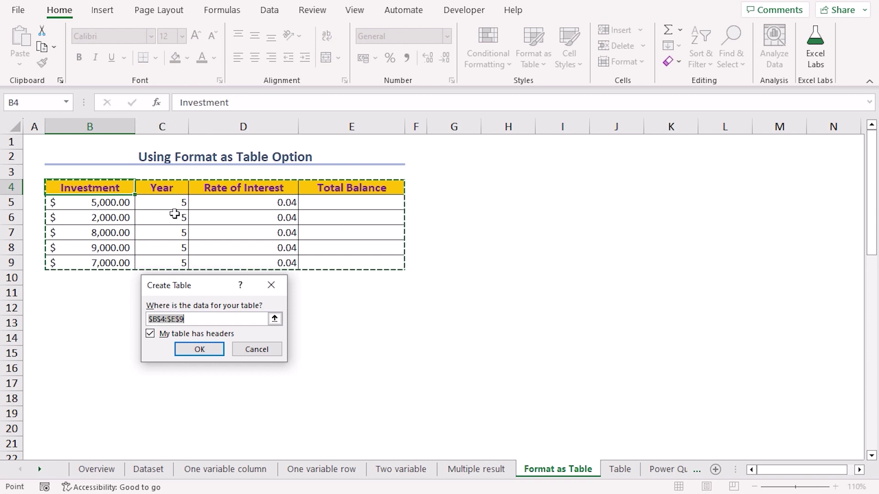
pyautogui.click(199, 349)
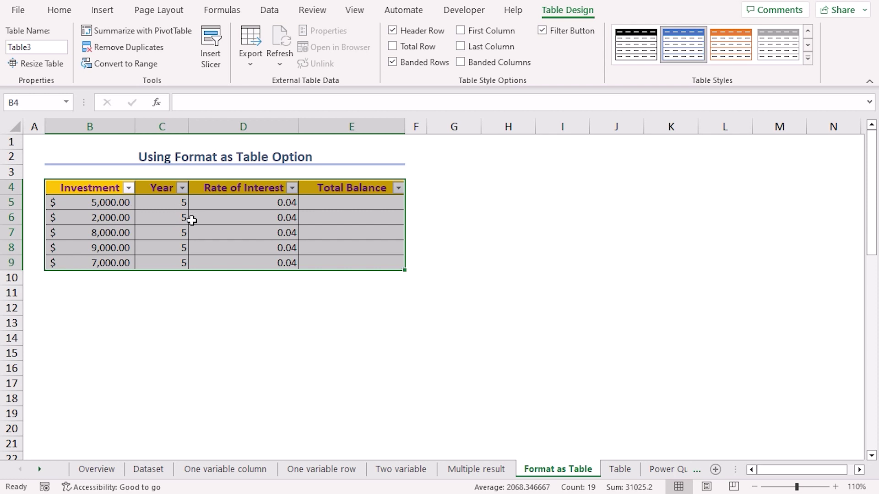
pyautogui.click(312, 207)
pyautogui.click(313, 204)
pyautogui.write('=[')
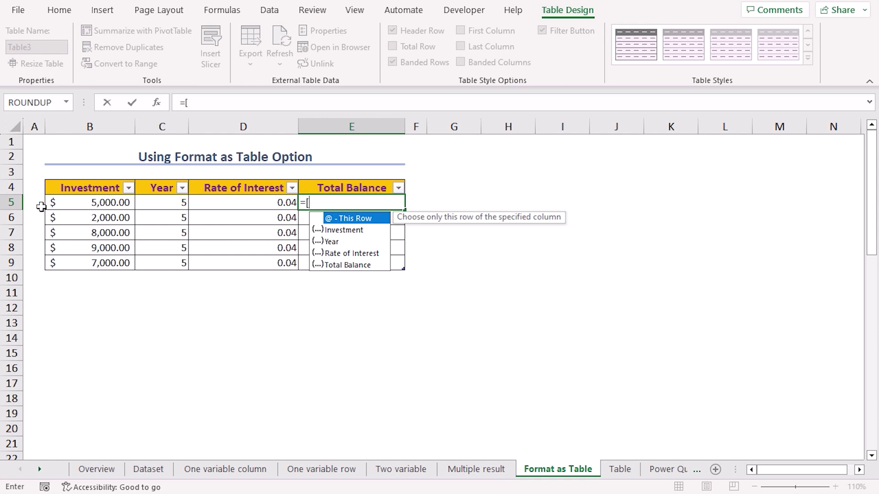
pyautogui.write('@')
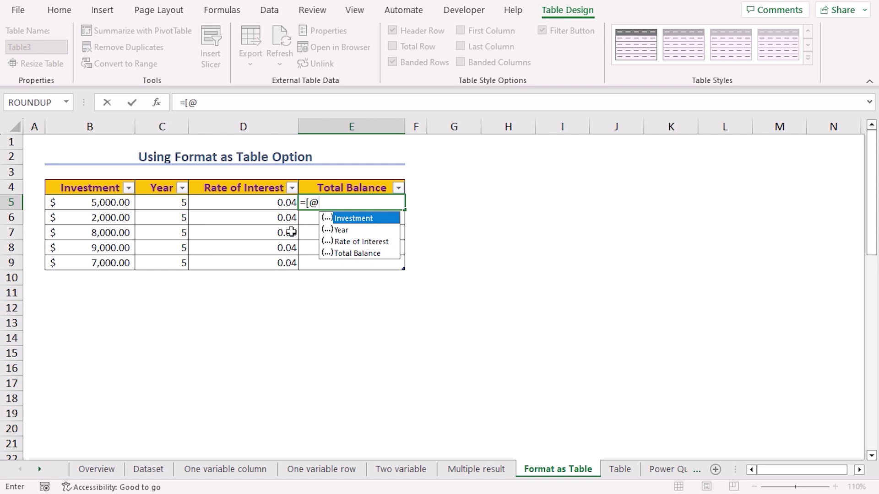
pyautogui.press('Tab')
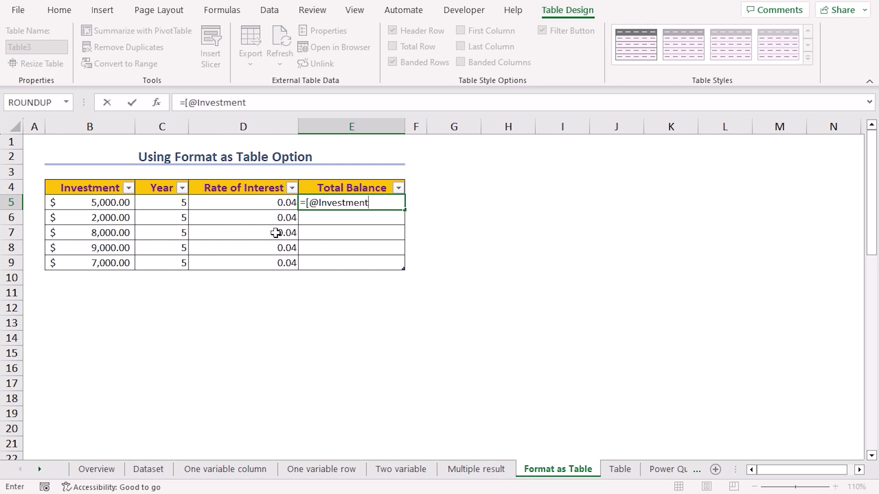
pyautogui.write(']')
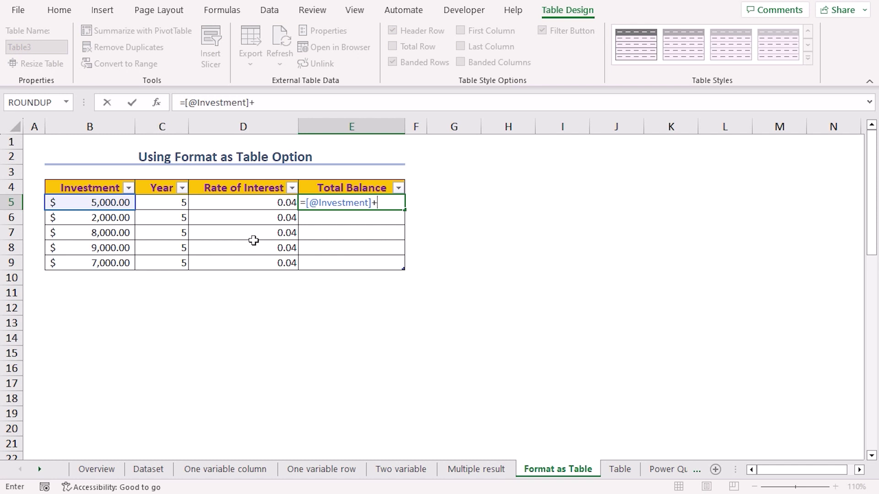
pyautogui.write('+[')
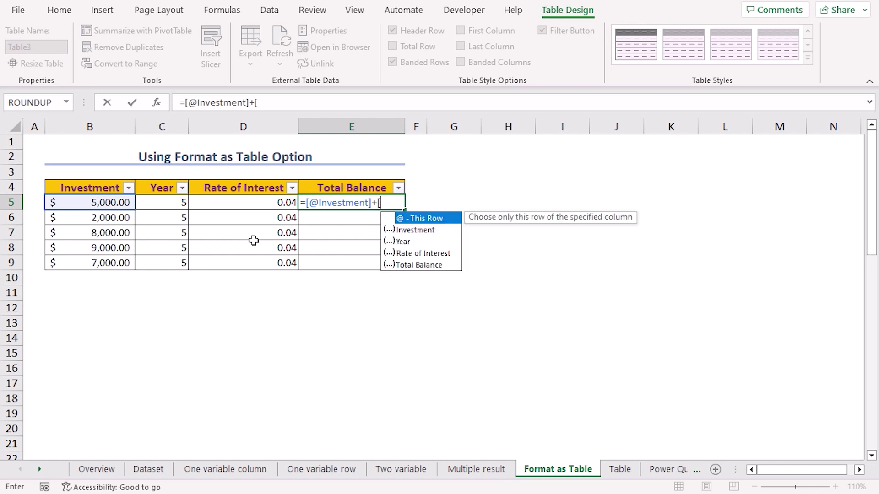
pyautogui.write('@')
pyautogui.press('Tab')
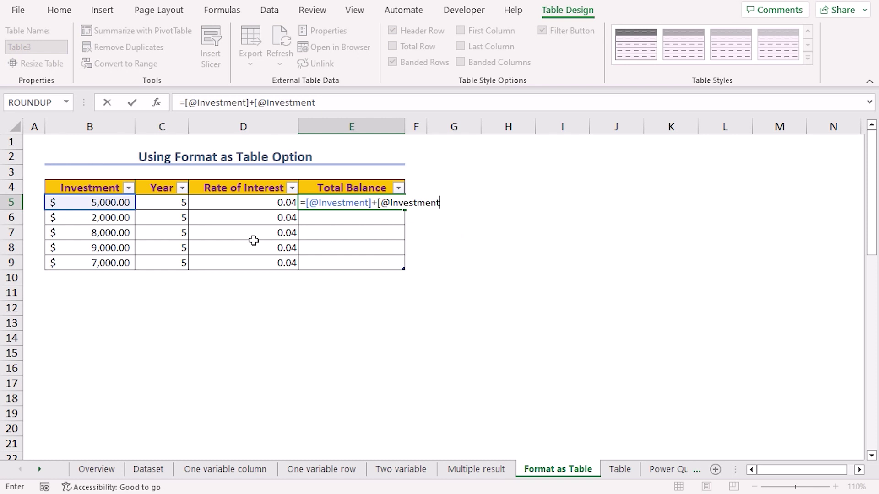
pyautogui.write(']')
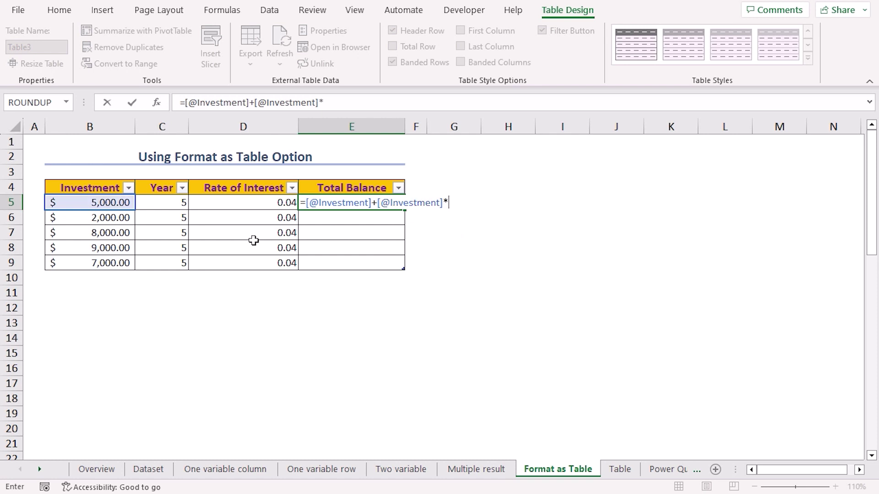
pyautogui.write('*[@')
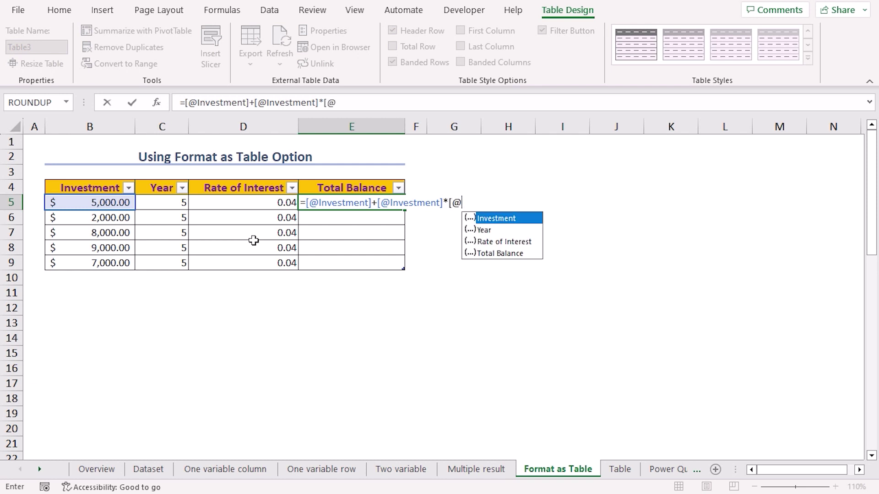
pyautogui.press('Down')
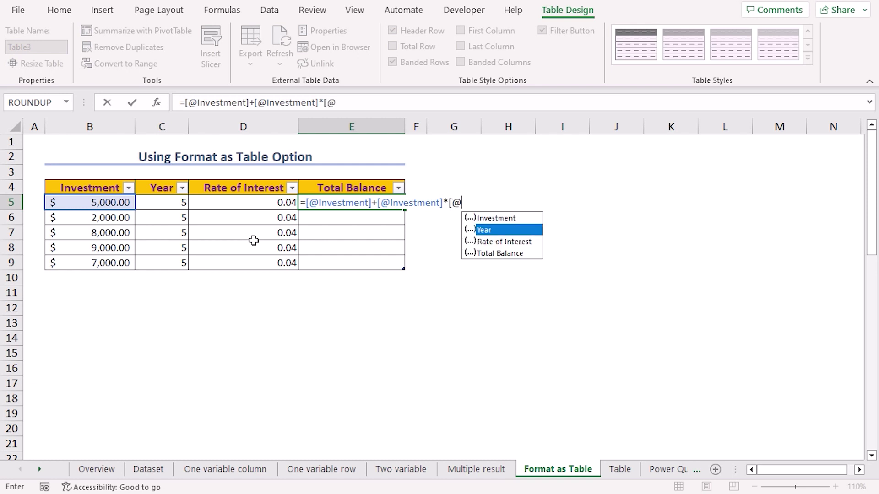
pyautogui.press('Tab')
pyautogui.write(']')
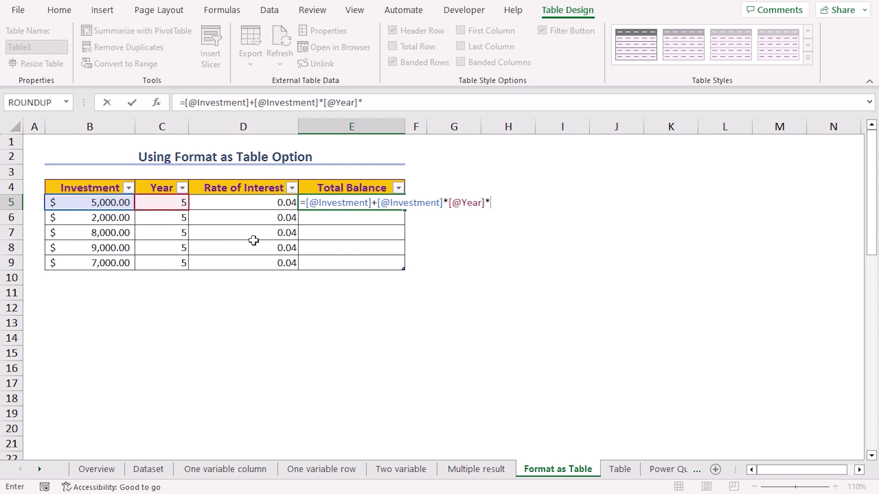
pyautogui.write('*[')
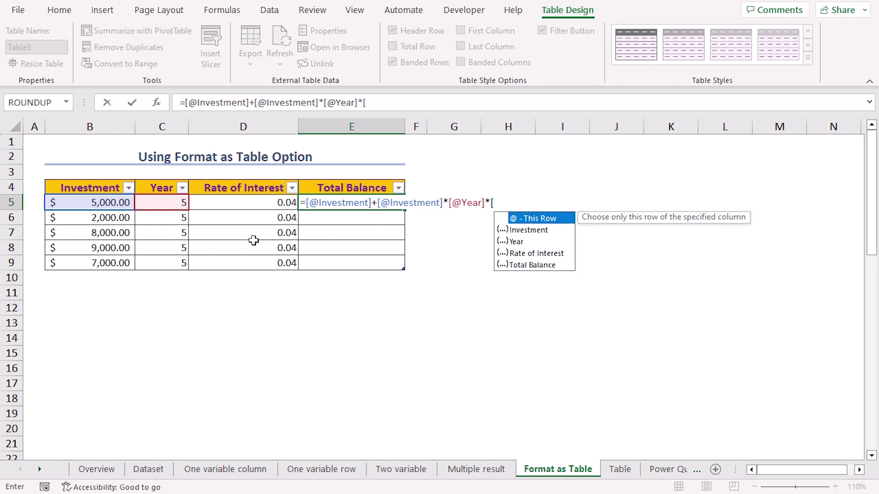
pyautogui.write('@')
pyautogui.press('Down')
pyautogui.press('Down')
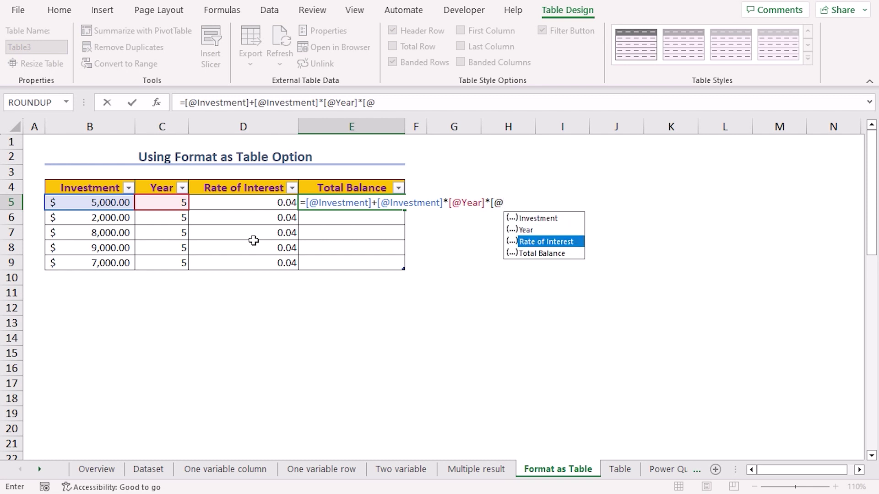
pyautogui.press('Tab')
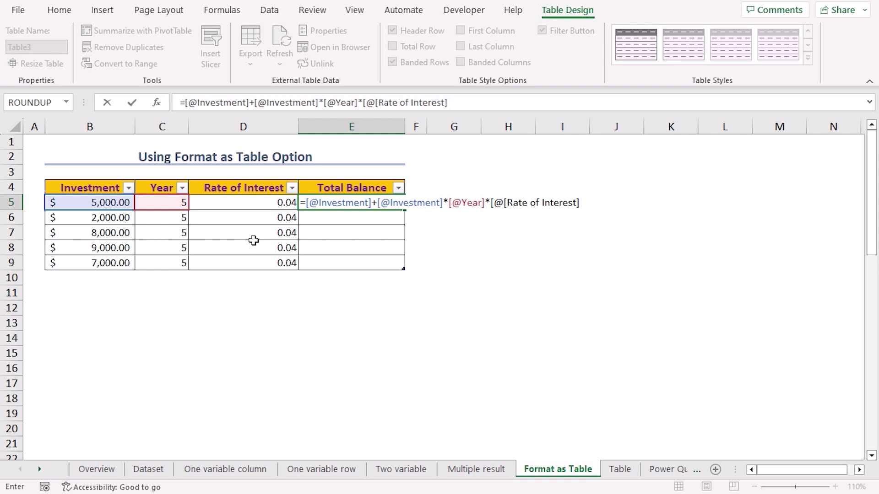
pyautogui.press('Return')
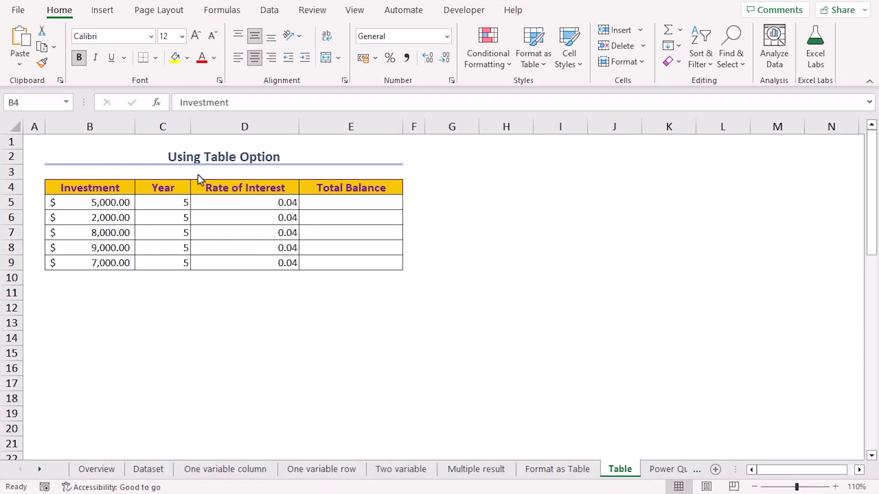
# Step: Insert a table with headers over the range $B$4:$E$9 on the Table sheet
pyautogui.click(115, 192)
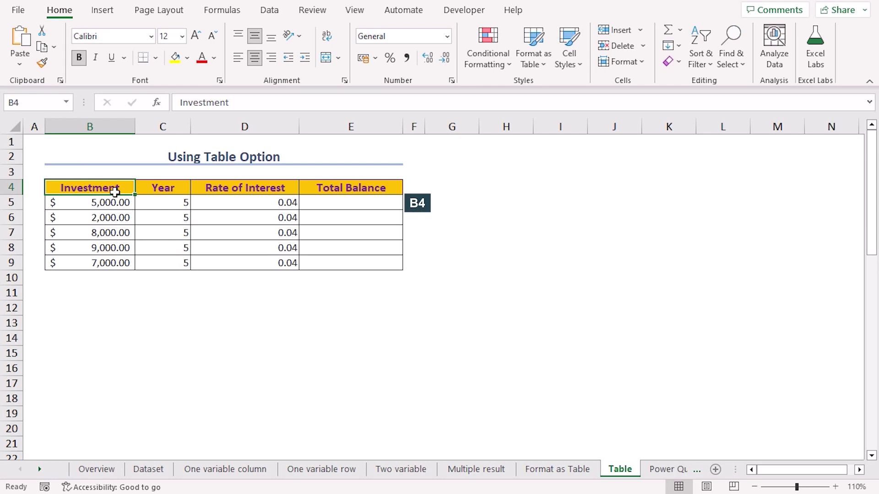
pyautogui.click(101, 13)
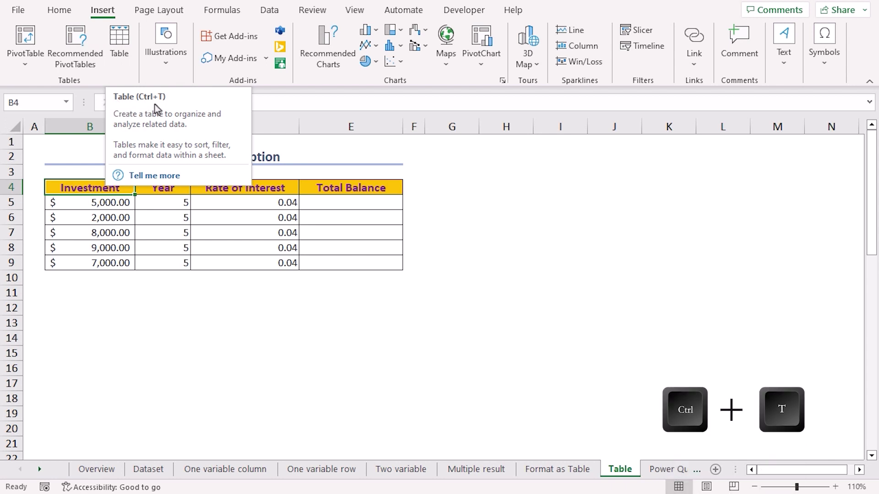
pyautogui.click(125, 64)
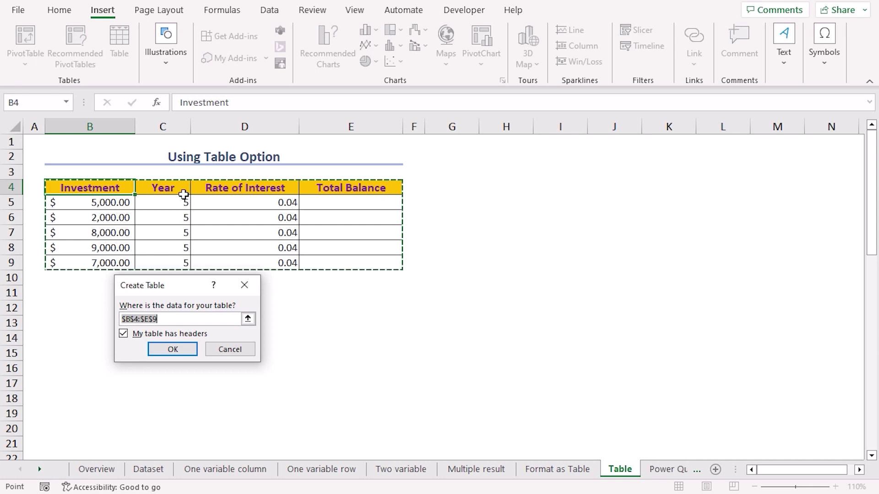
pyautogui.click(164, 351)
pyautogui.click(321, 205)
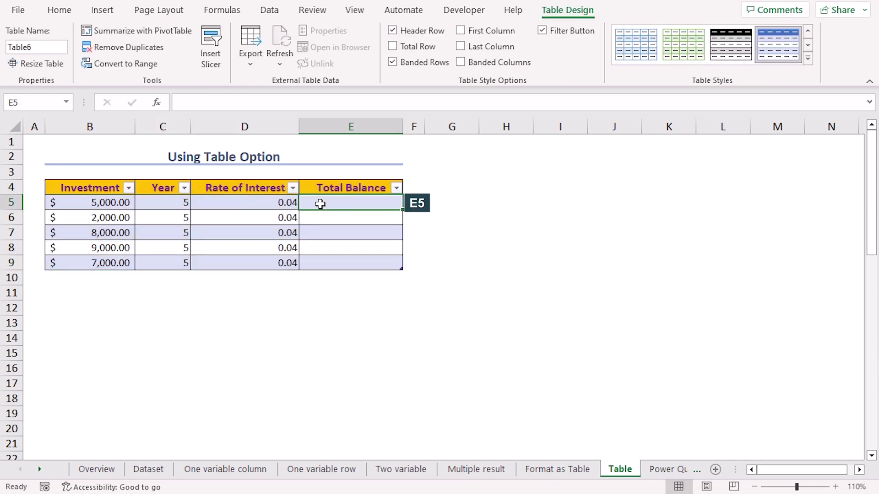
pyautogui.click(190, 106)
pyautogui.hotkey('ctrl', 'v')
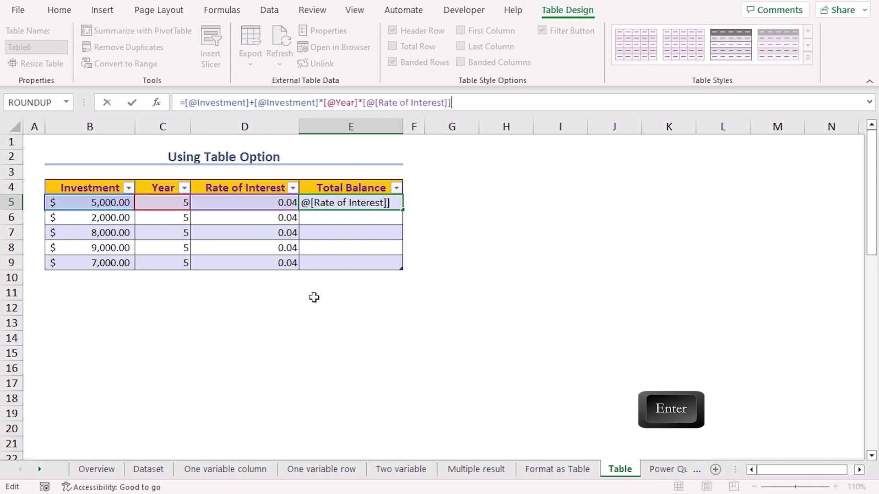
pyautogui.press('Return')
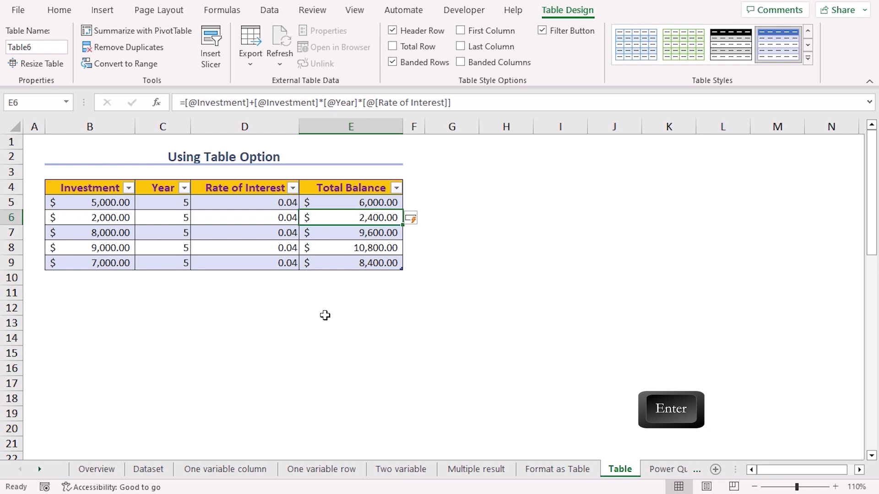
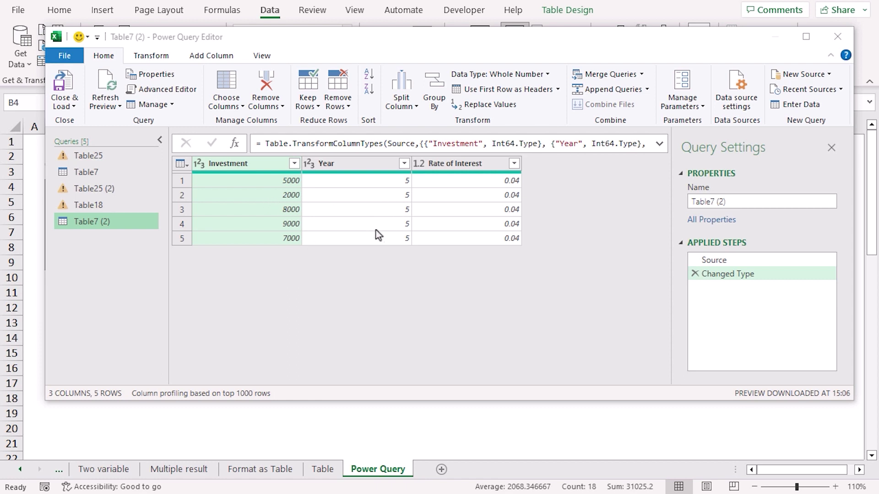
# Step: Start a custom column in the Table7 (2) query of the Power Query Editor and name it Total Balance
pyautogui.click(209, 57)
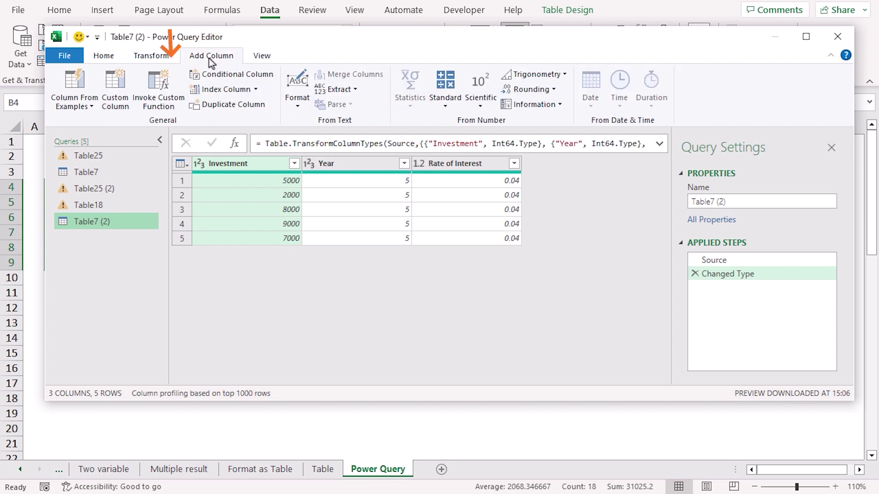
pyautogui.click(116, 98)
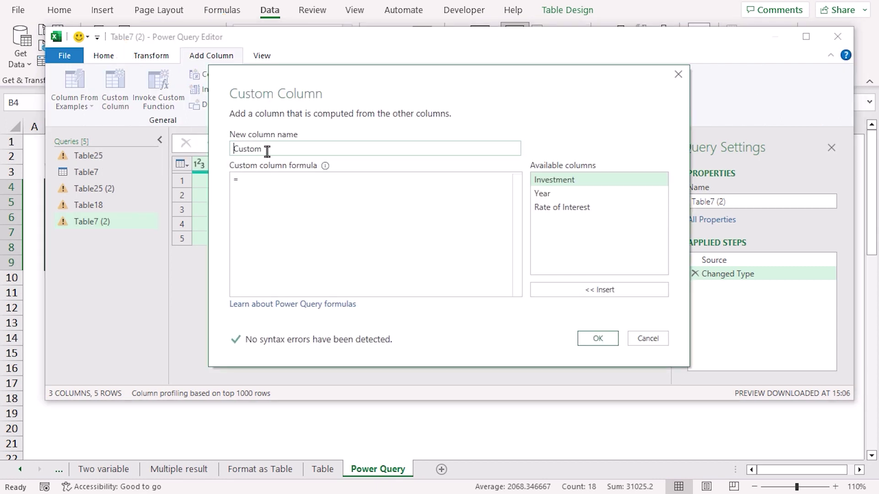
pyautogui.moveTo(265, 149); pyautogui.dragTo(231, 149)
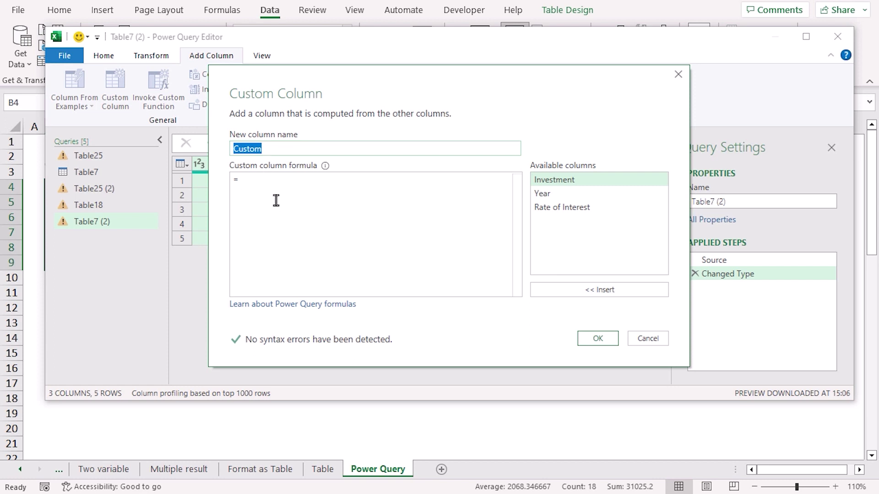
pyautogui.write('Total Balance')
# Step: Define the custom column with the formula = [Investment]+[Investment]*[Year]*[Rate of Interest] and add it to the query
pyautogui.click(251, 183)
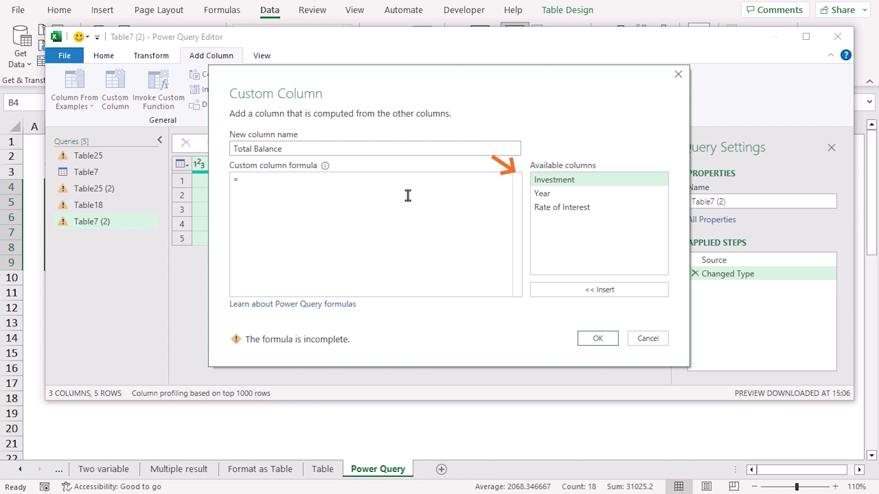
pyautogui.click(556, 182)
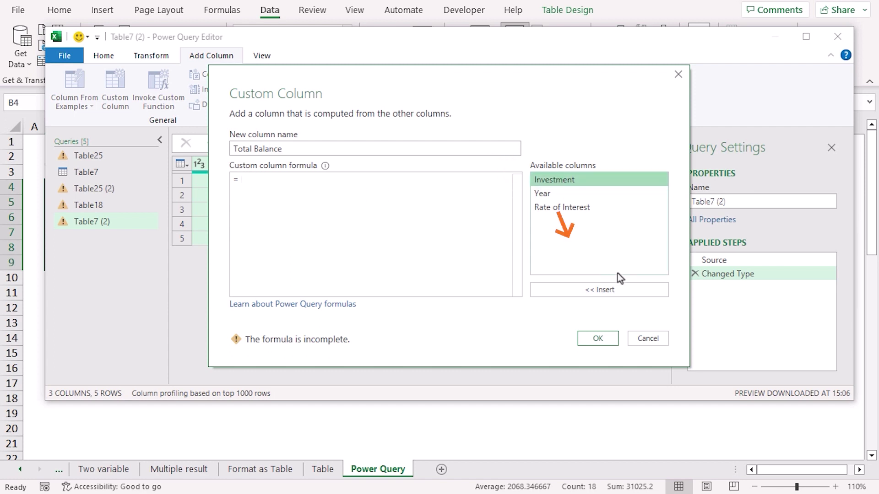
pyautogui.click(603, 291)
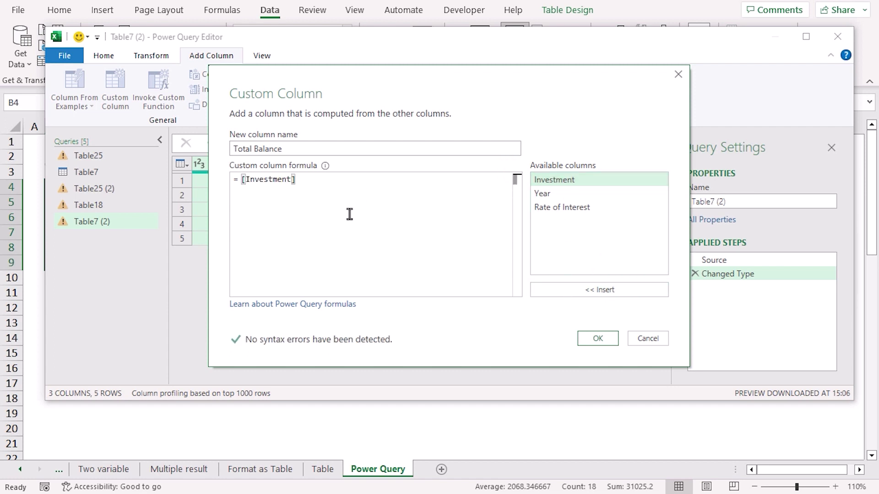
pyautogui.write('+')
pyautogui.click(586, 181)
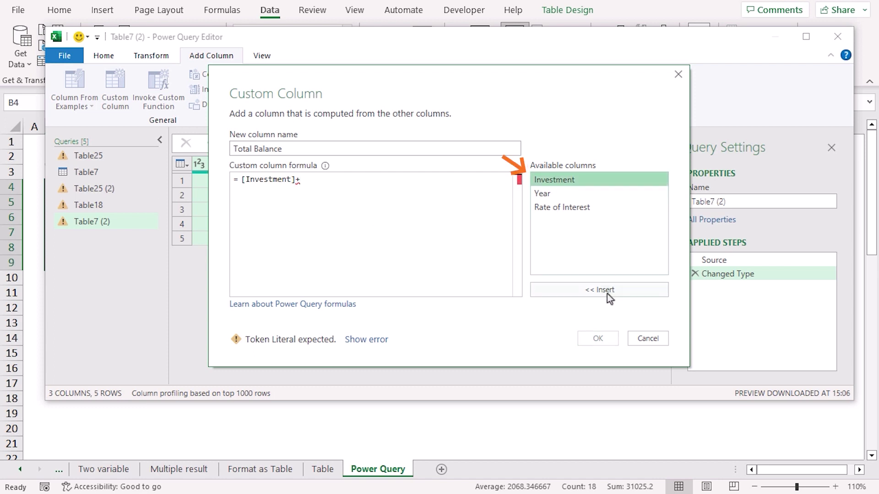
pyautogui.click(604, 291)
pyautogui.write('*')
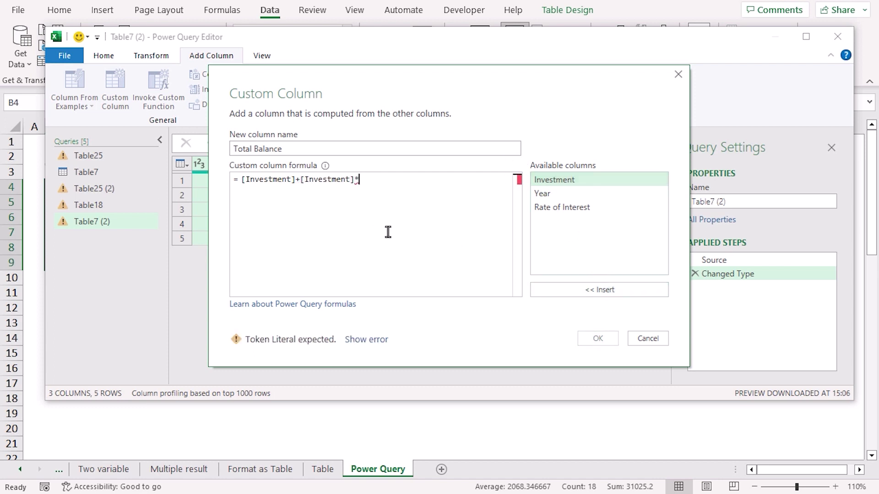
pyautogui.click(542, 196)
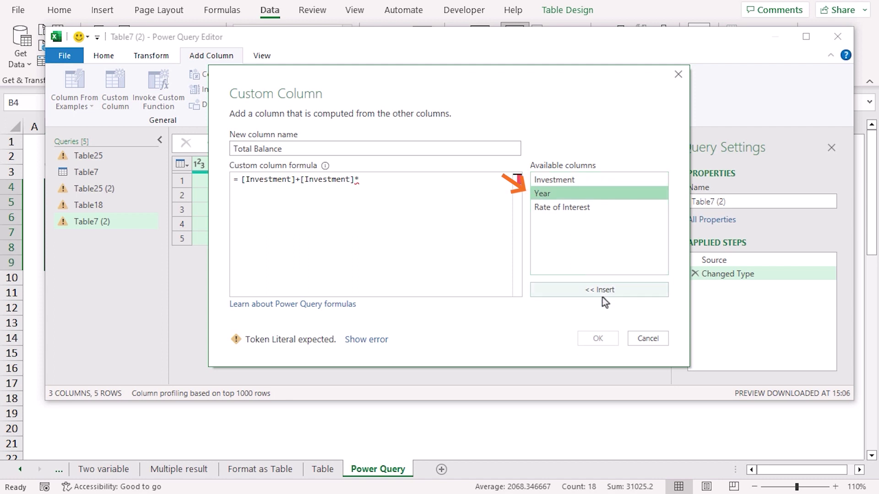
pyautogui.click(594, 290)
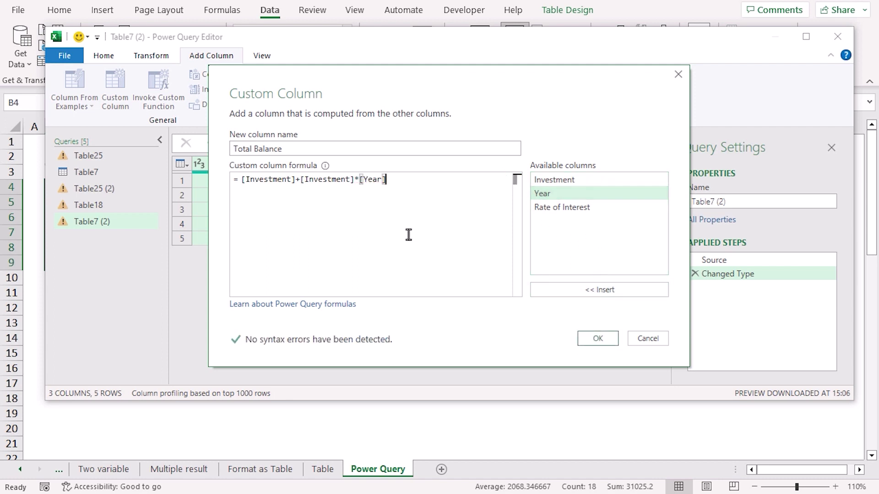
pyautogui.write('*')
pyautogui.click(567, 207)
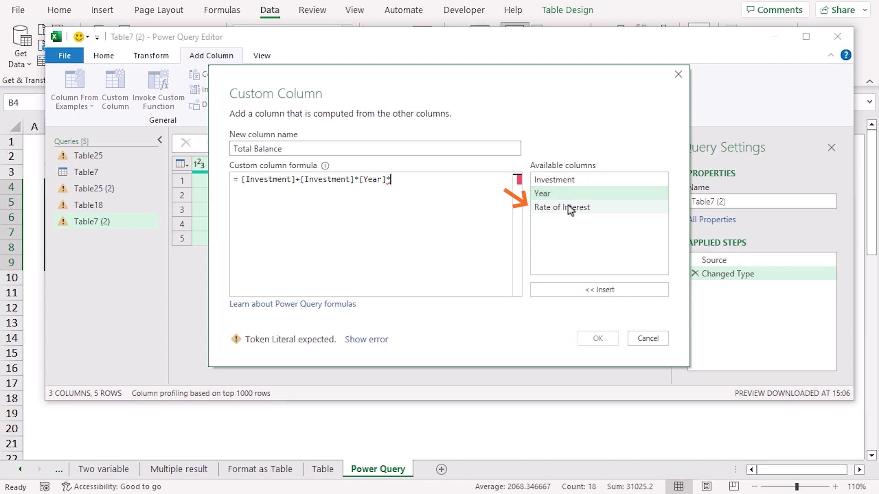
pyautogui.click(602, 289)
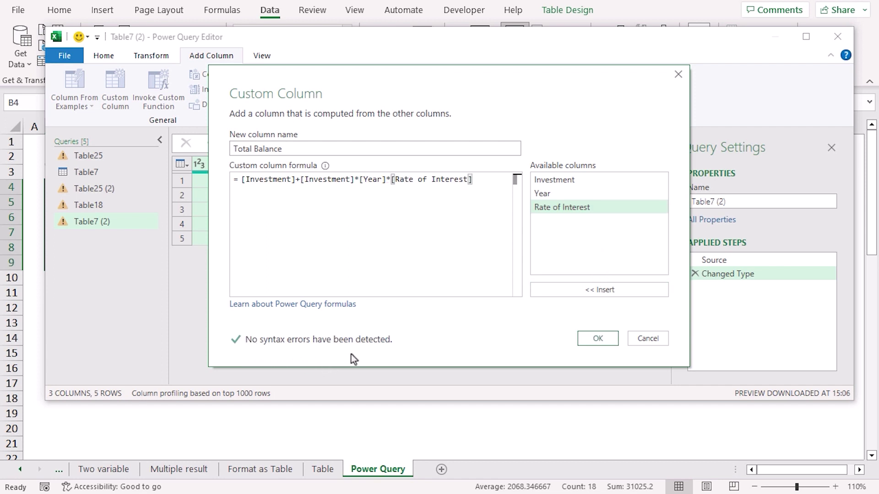
pyautogui.click(587, 344)
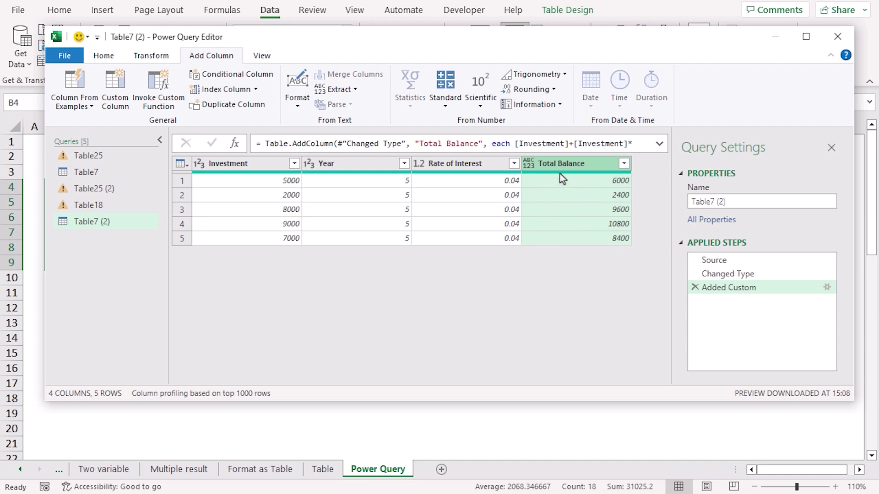
# Step: Close the query editor and load the query result as a table in a new worksheet
pyautogui.click(104, 56)
pyautogui.click(72, 106)
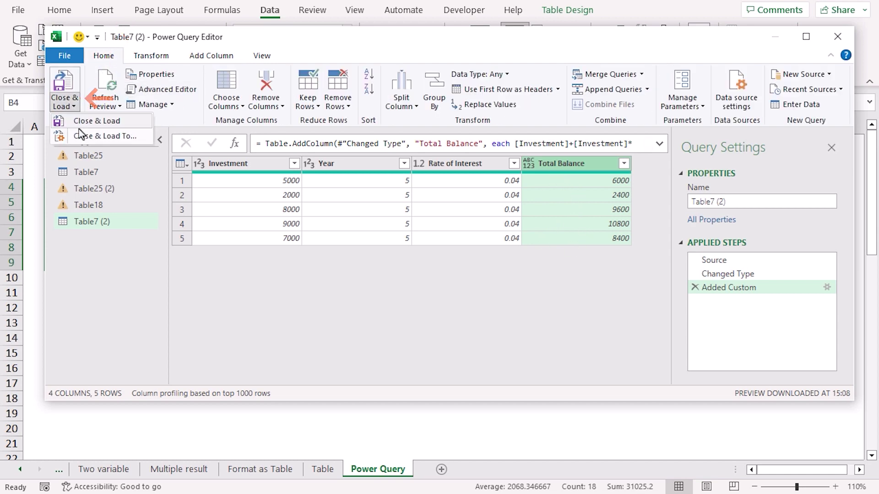
pyautogui.click(120, 136)
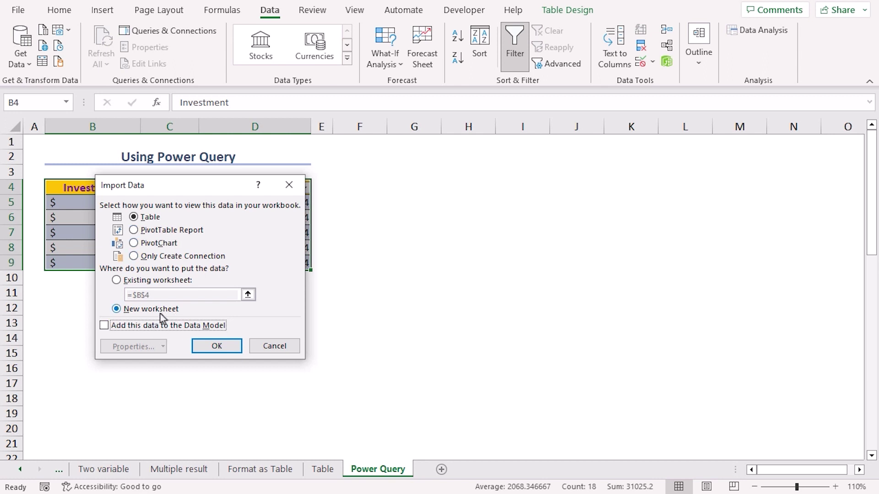
pyautogui.click(200, 345)
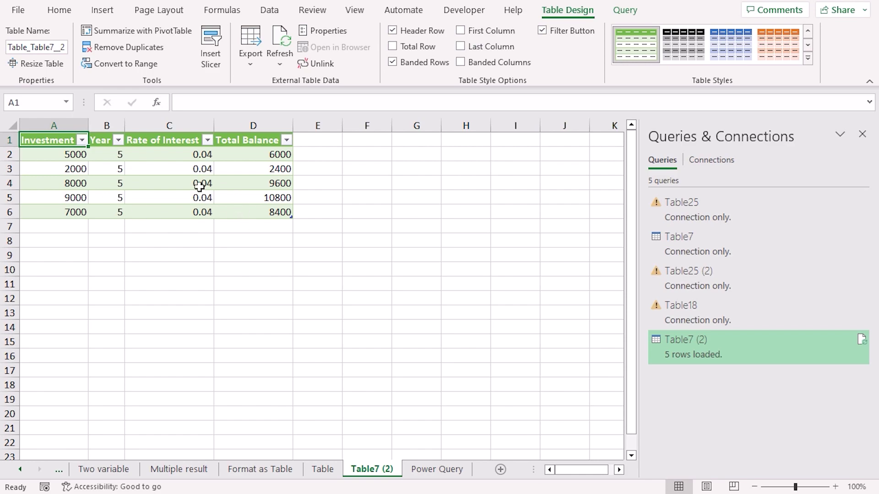